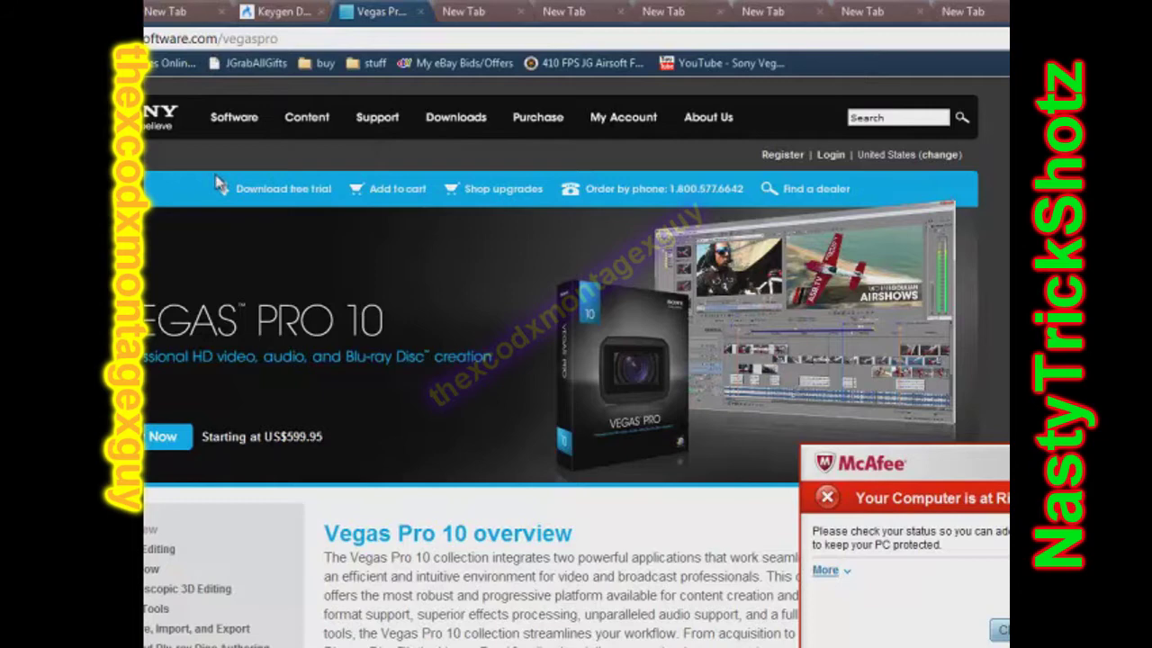
Step: Open the Vegas Pro free trial download page and review the language and 32-bit or 64-bit versions offered
click(267, 195)
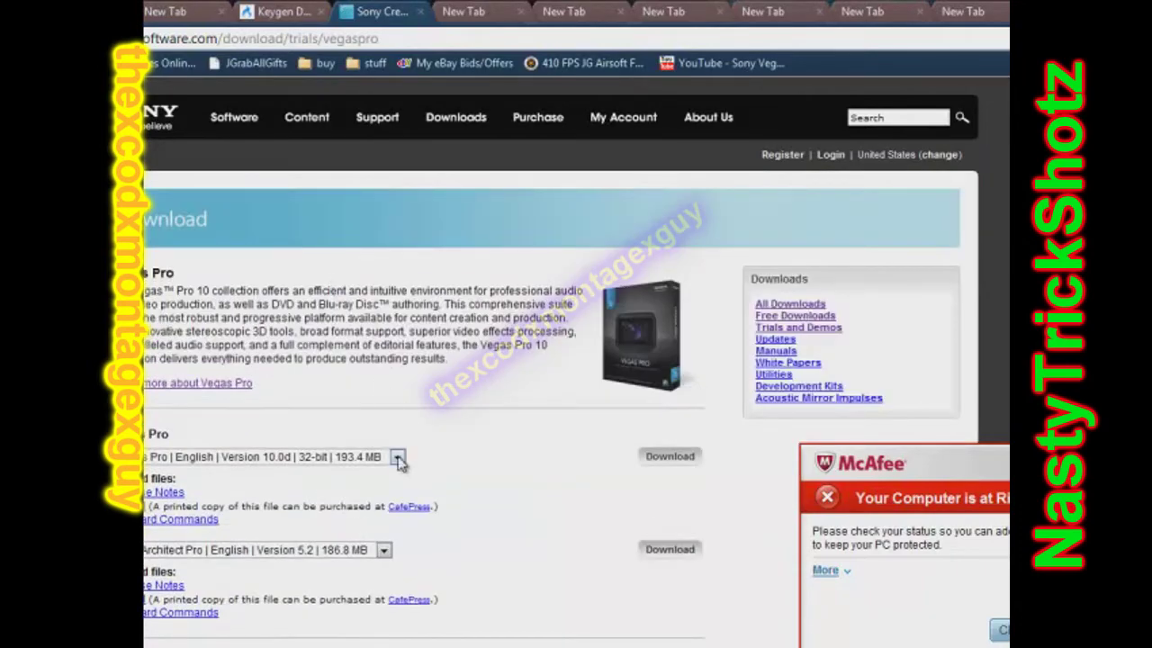
click(396, 457)
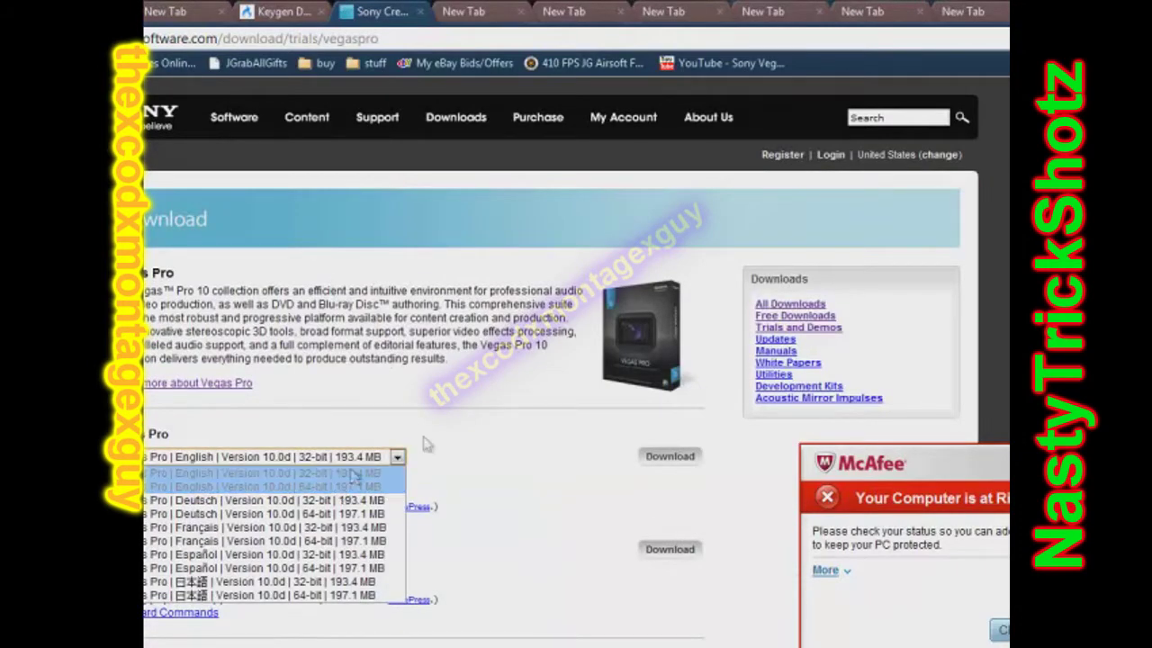
click(486, 436)
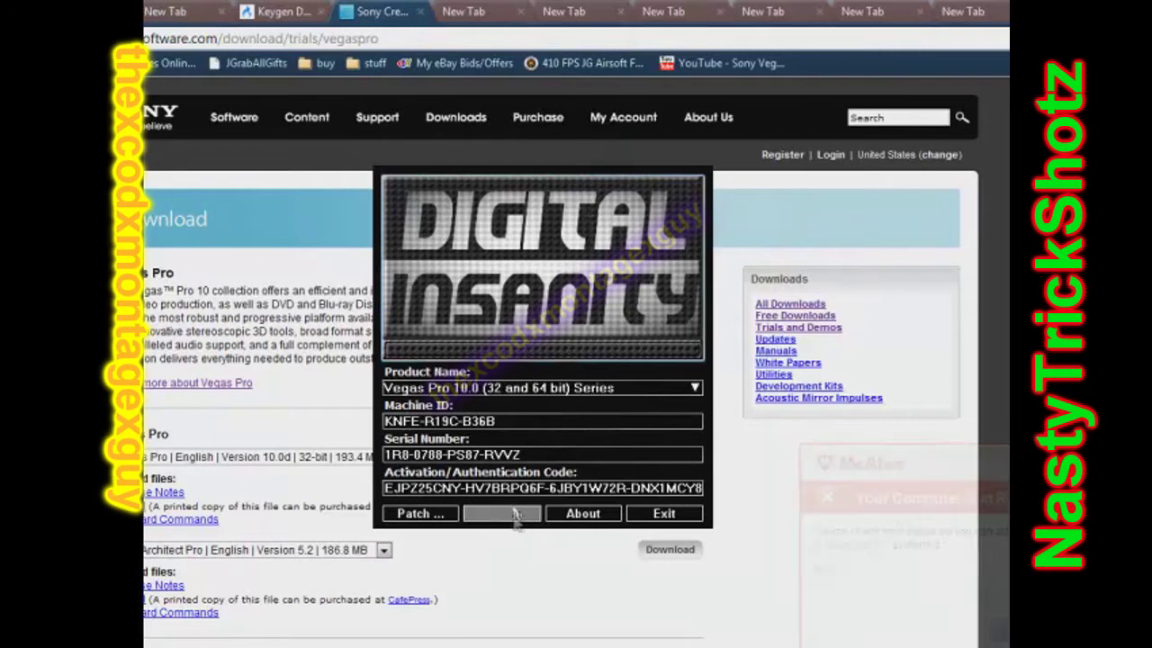
click(425, 514)
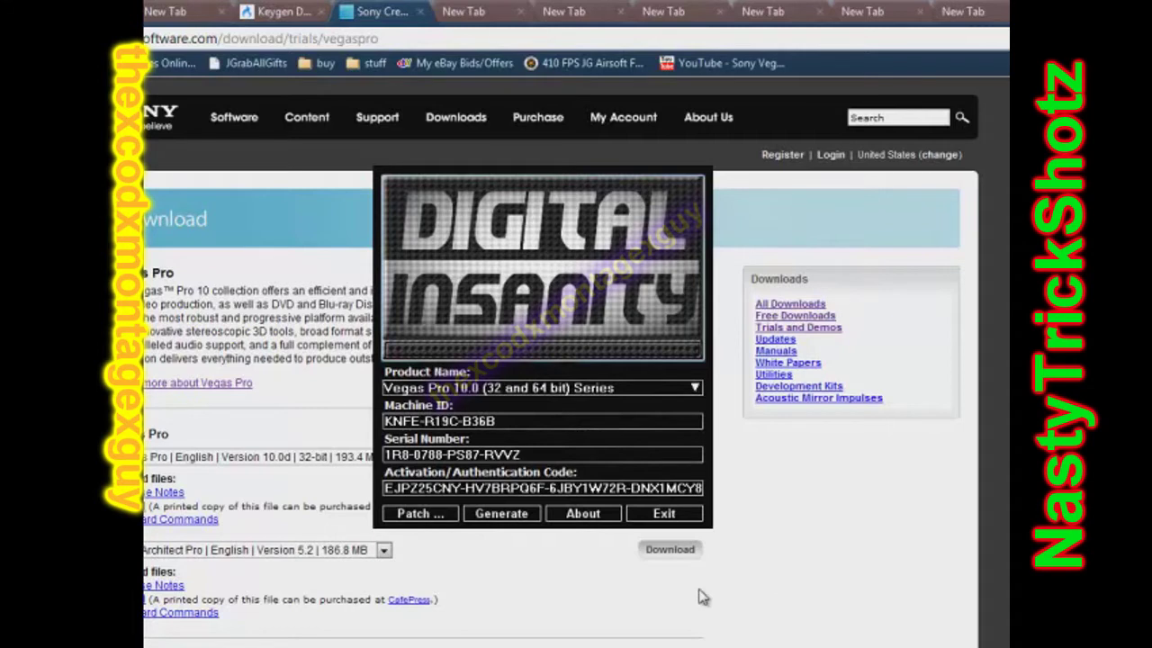
click(432, 513)
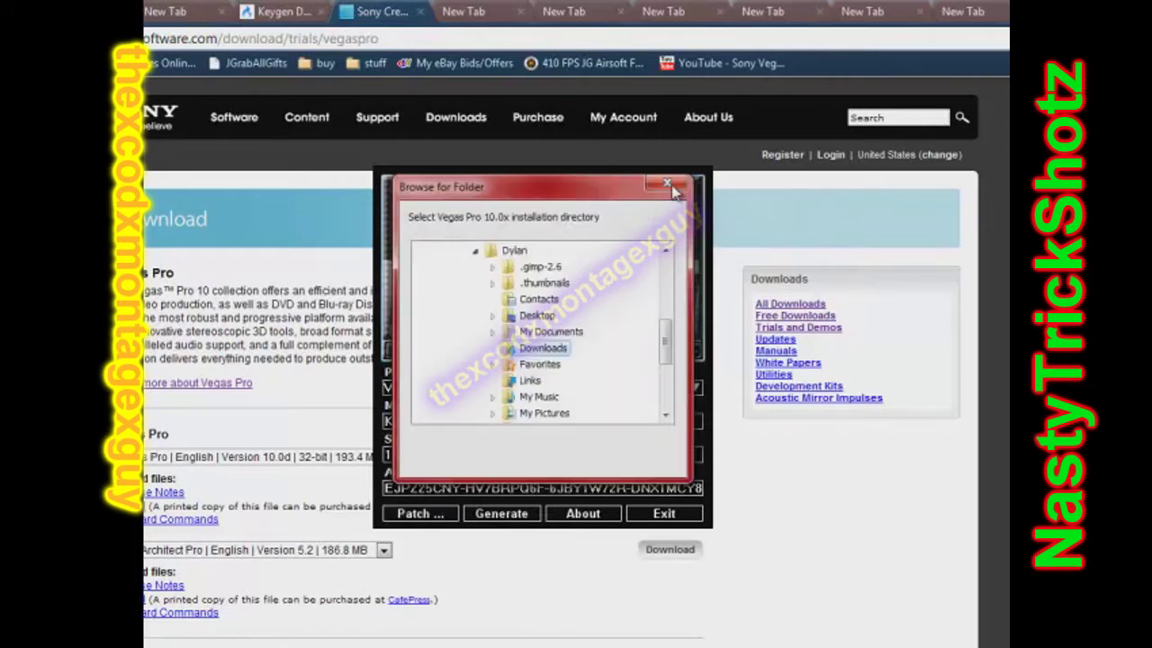
click(668, 184)
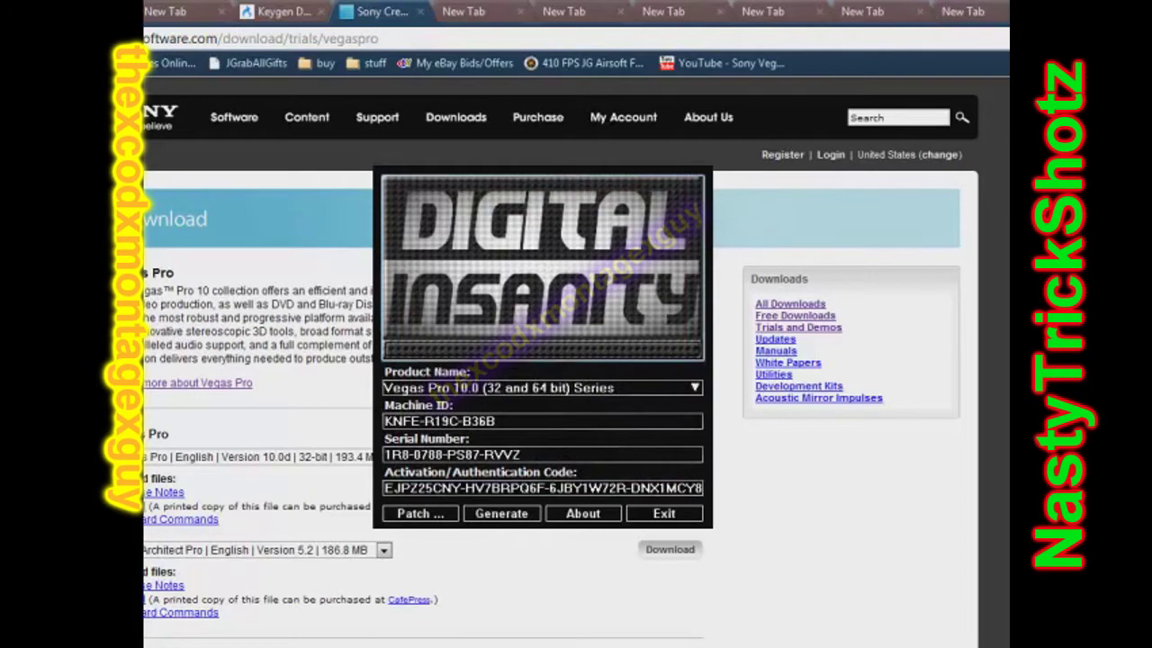
Step: Minimize the browser, launch Vegas Pro 10.0 (64-bit) and arrange its serial number window beside the keygen
click(1006, 10)
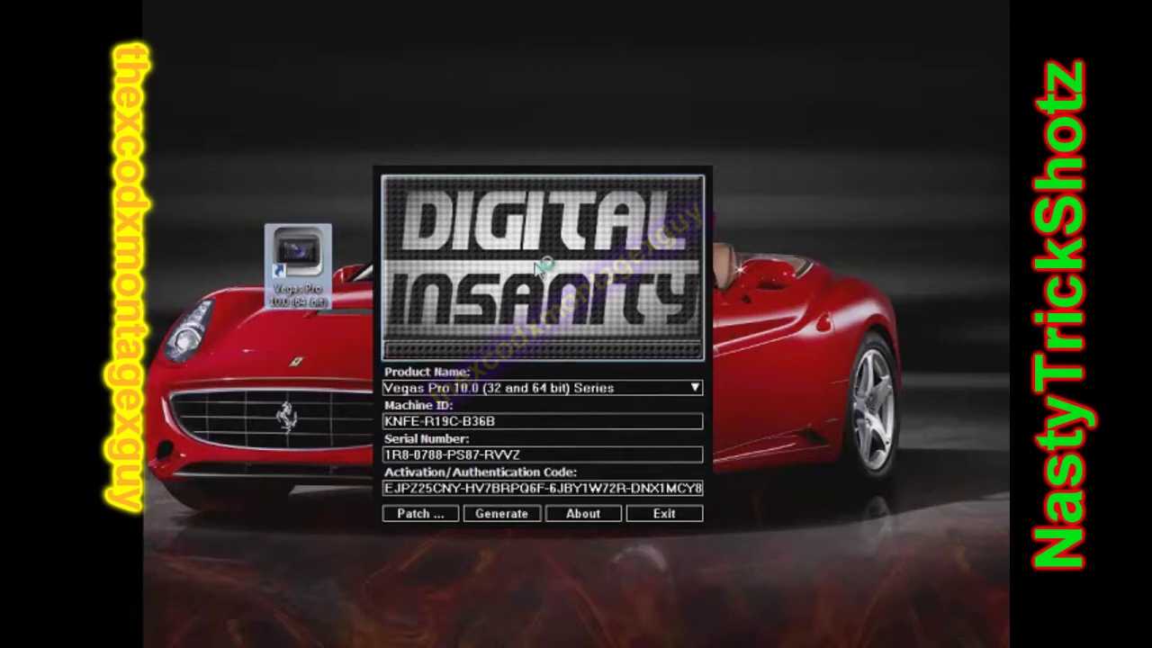
double_click(329, 247)
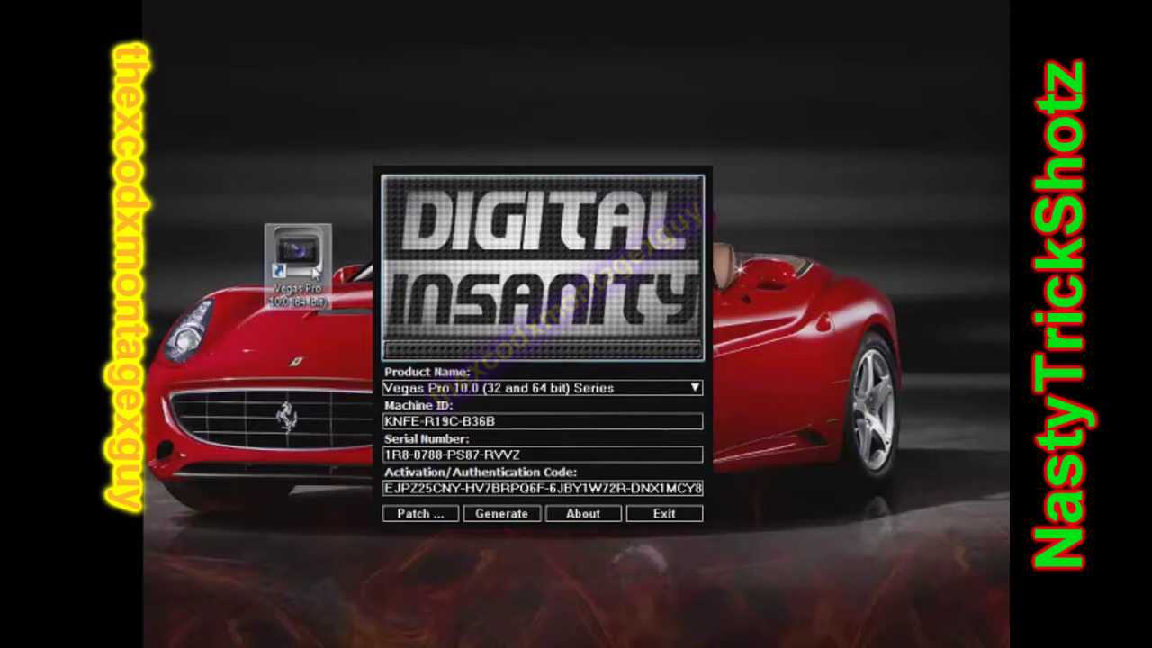
double_click(314, 281)
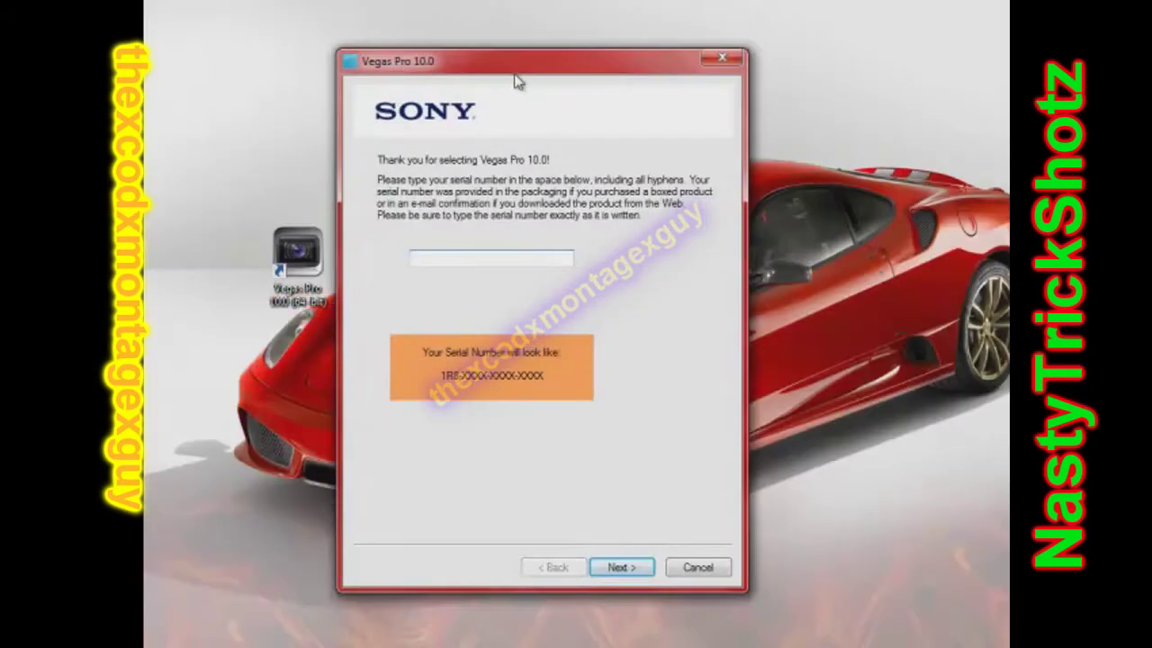
drag(513, 74, 640, 86)
drag(444, 181, 336, 146)
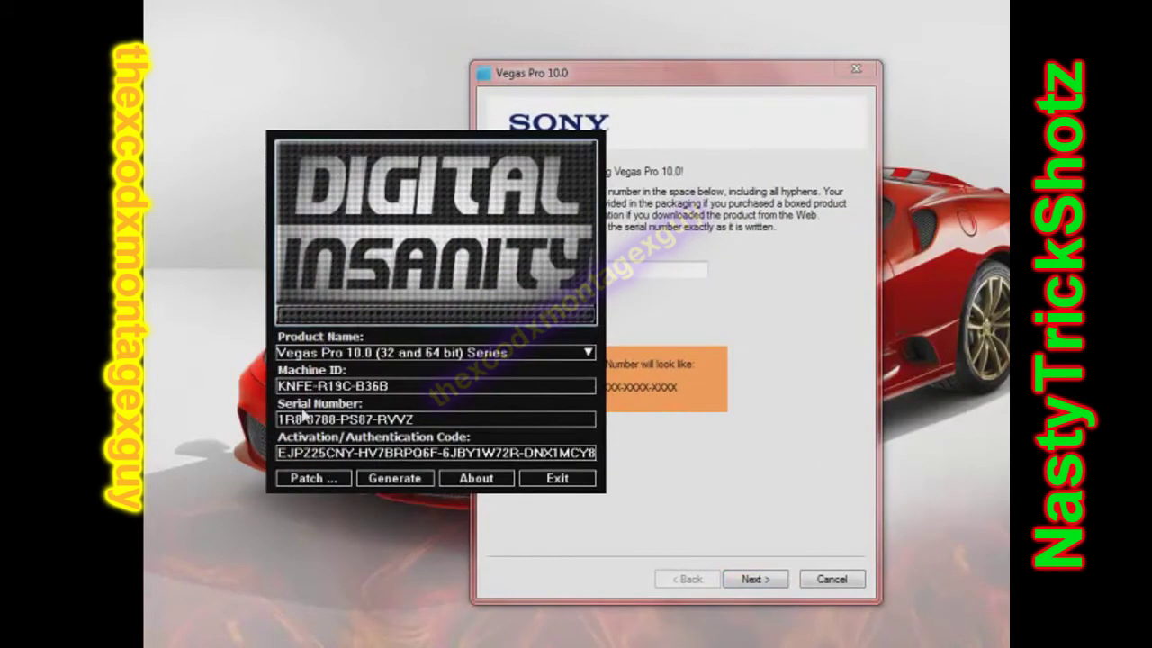
Step: Try to patch the installation, choosing the Vegas Pro 10.0 folder under Program Files\Sony as the installation directory
click(325, 478)
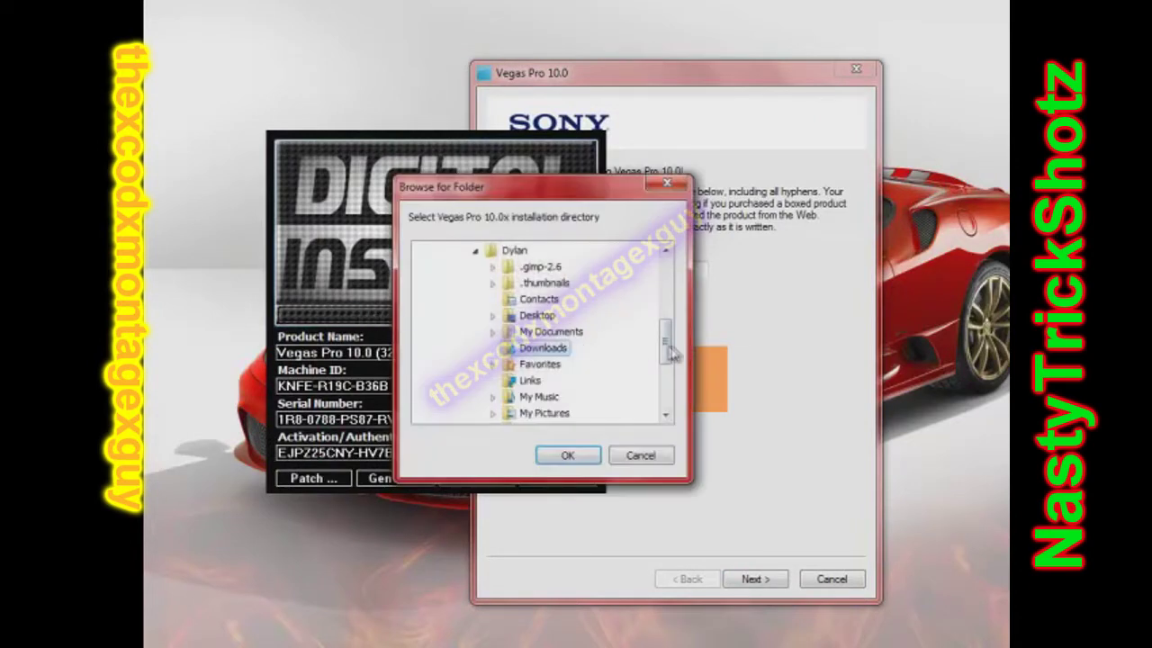
mouse_move(668, 344)
mouse_down()
mouse_move(667, 316)
mouse_move(664, 330)
mouse_up()
double_click(533, 285)
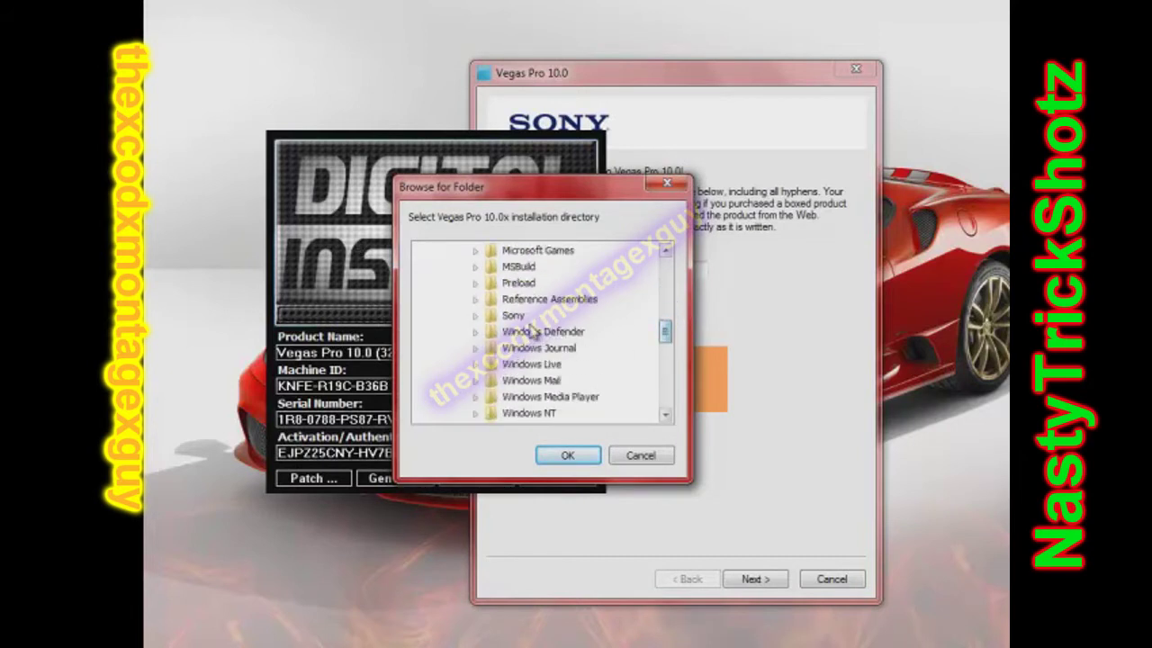
double_click(515, 316)
click(535, 333)
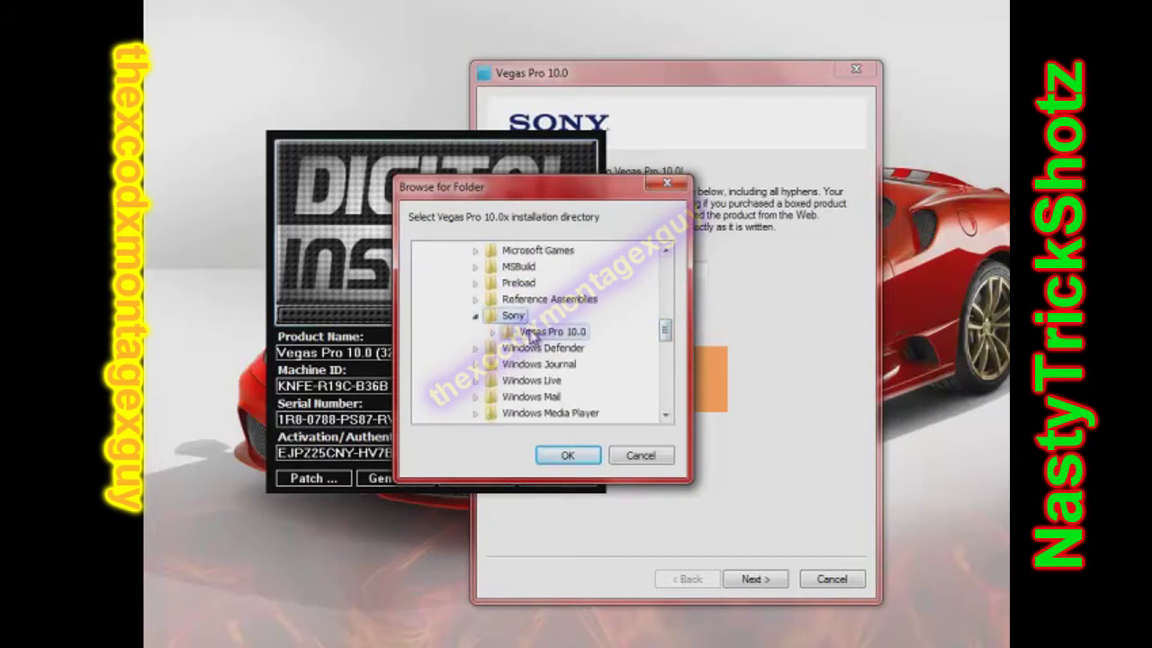
click(567, 455)
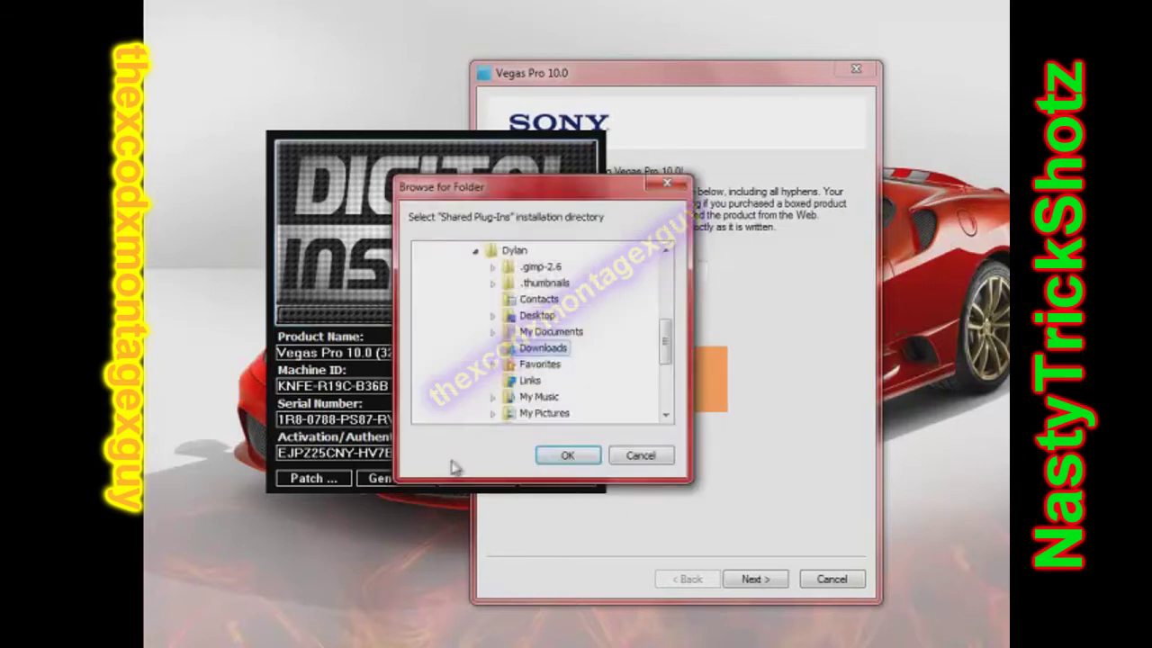
Step: Try to run the patch with Program Files\Sony\Vegas Pro 10.0 as the "Shared Plug-Ins" directory, and dismiss the message
mouse_move(668, 348)
mouse_down()
mouse_move(663, 301)
mouse_move(663, 326)
mouse_up()
double_click(528, 280)
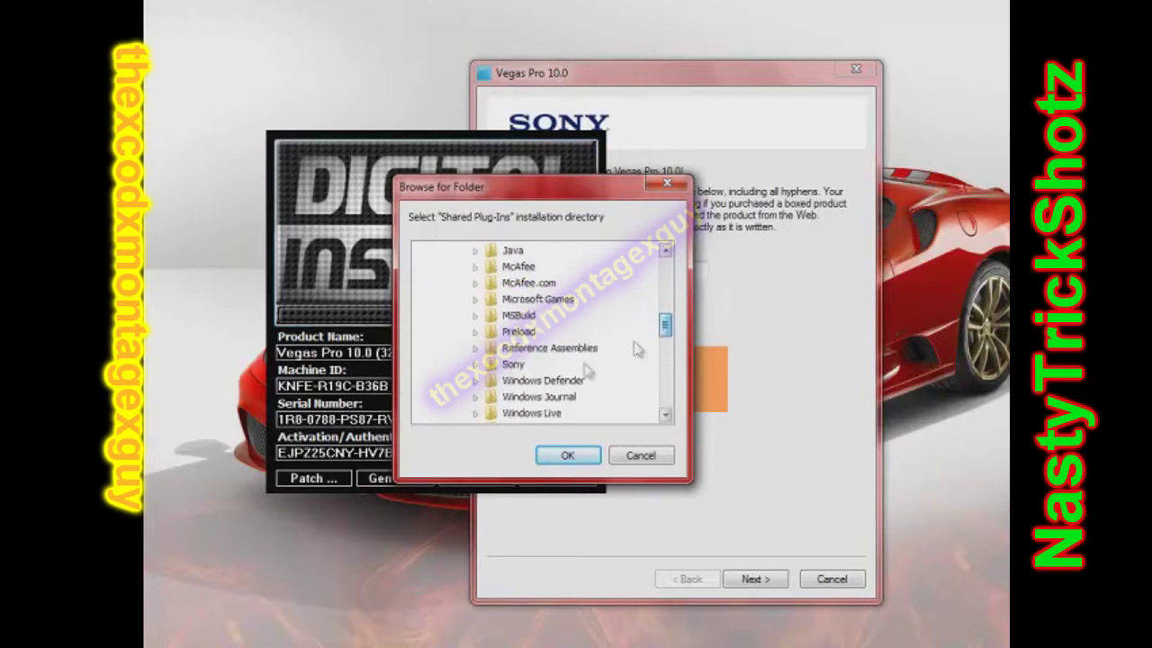
double_click(515, 364)
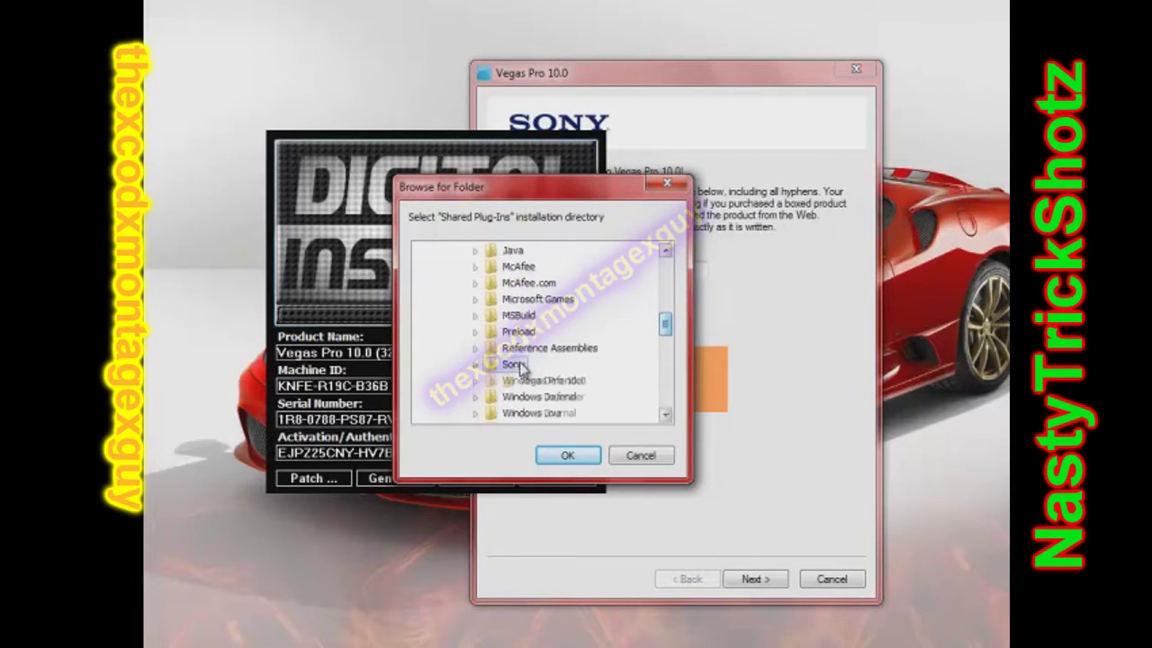
click(544, 380)
click(566, 453)
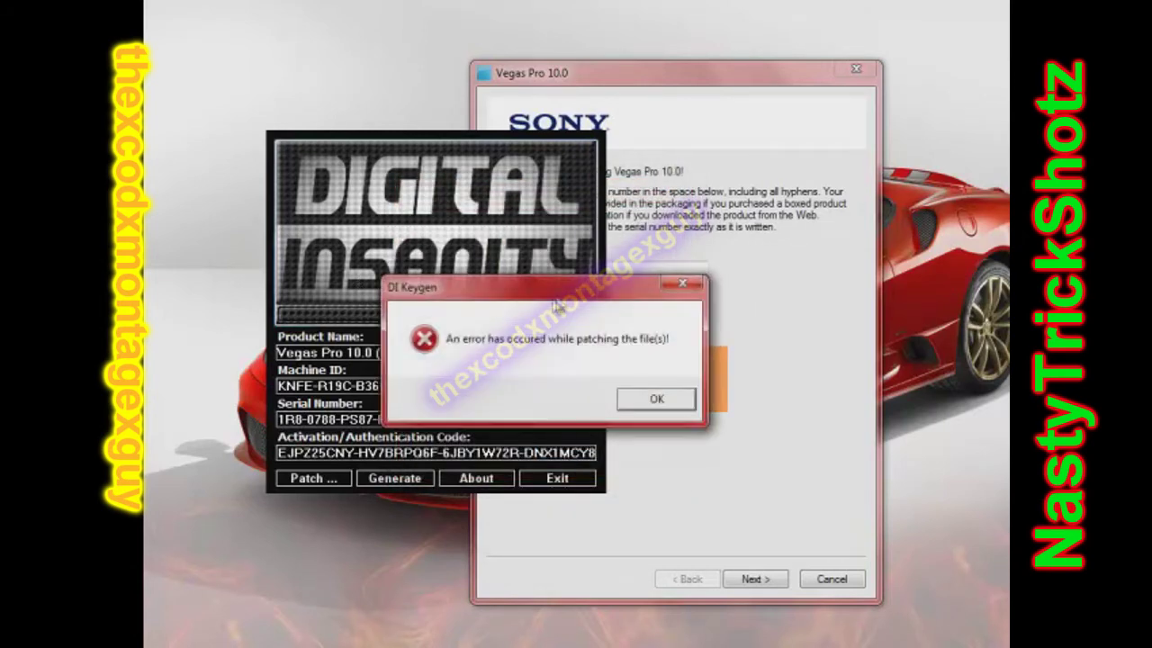
click(651, 401)
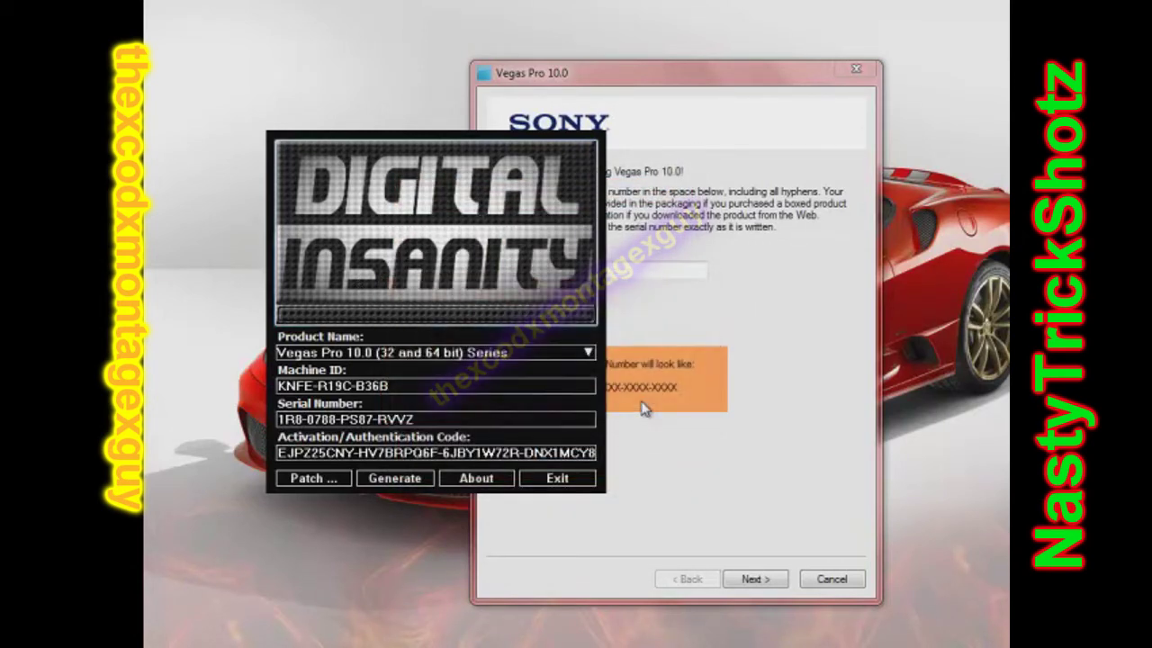
Step: Close the Vegas Pro 10.0 serial number window and confirm exiting the program
drag(758, 75, 664, 73)
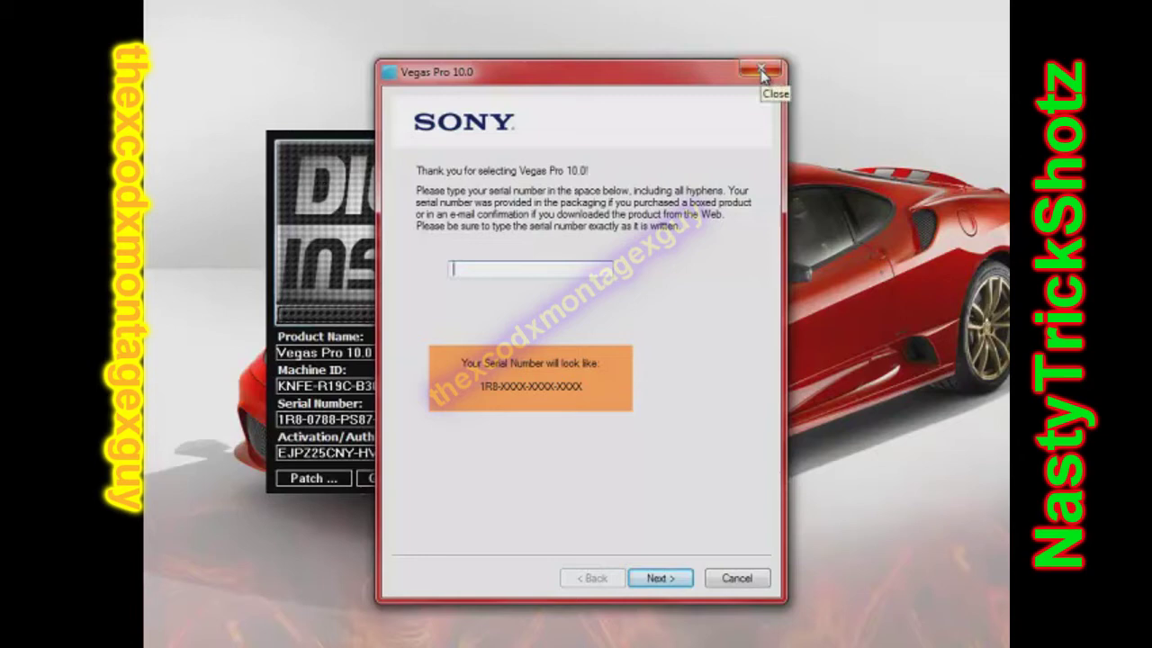
click(761, 72)
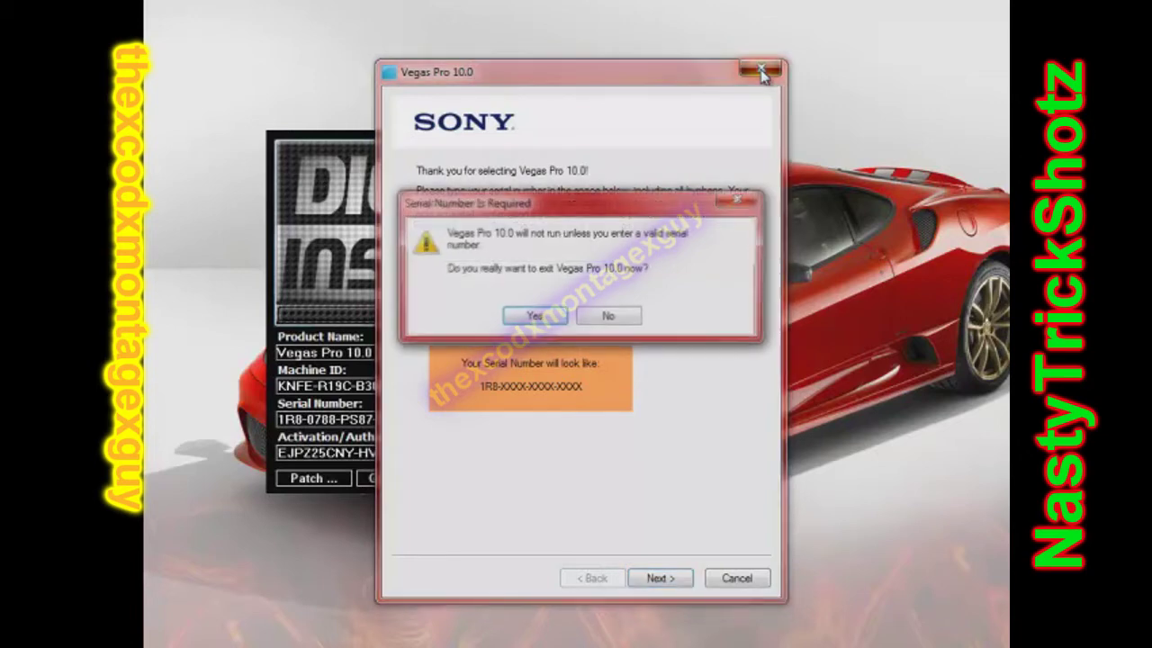
click(526, 322)
Step: Restart the patch and choose Program Files\Sony\Vegas Pro 10.0 as the Vegas Pro 10.0x installation directory
click(311, 477)
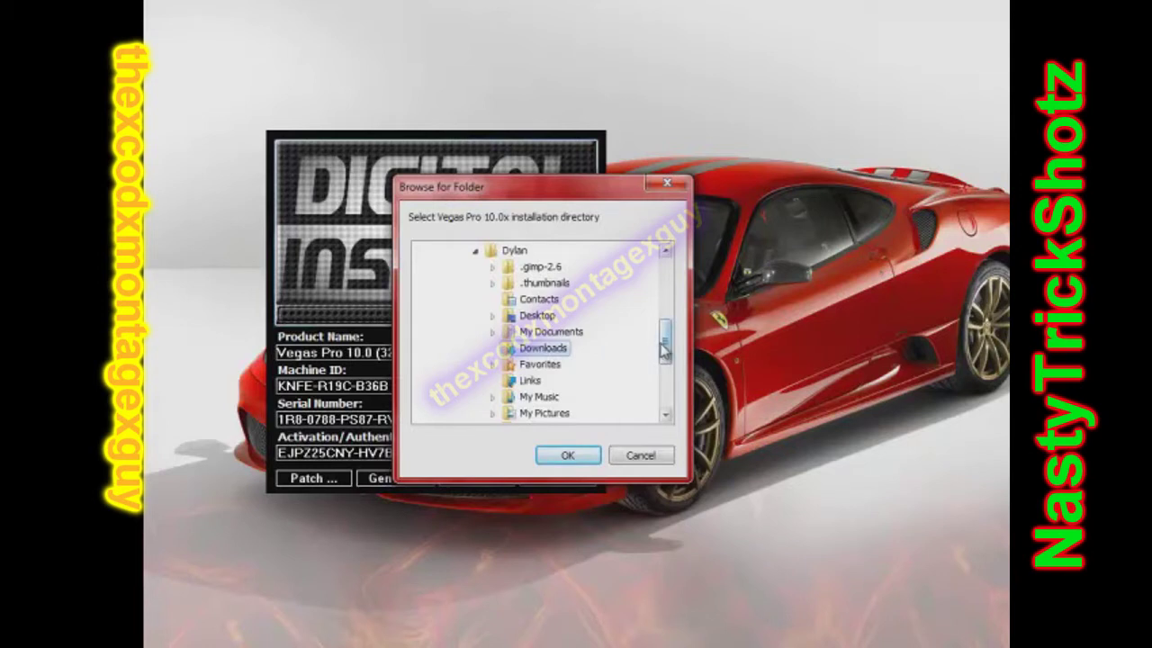
scroll(664, 346, up, 2)
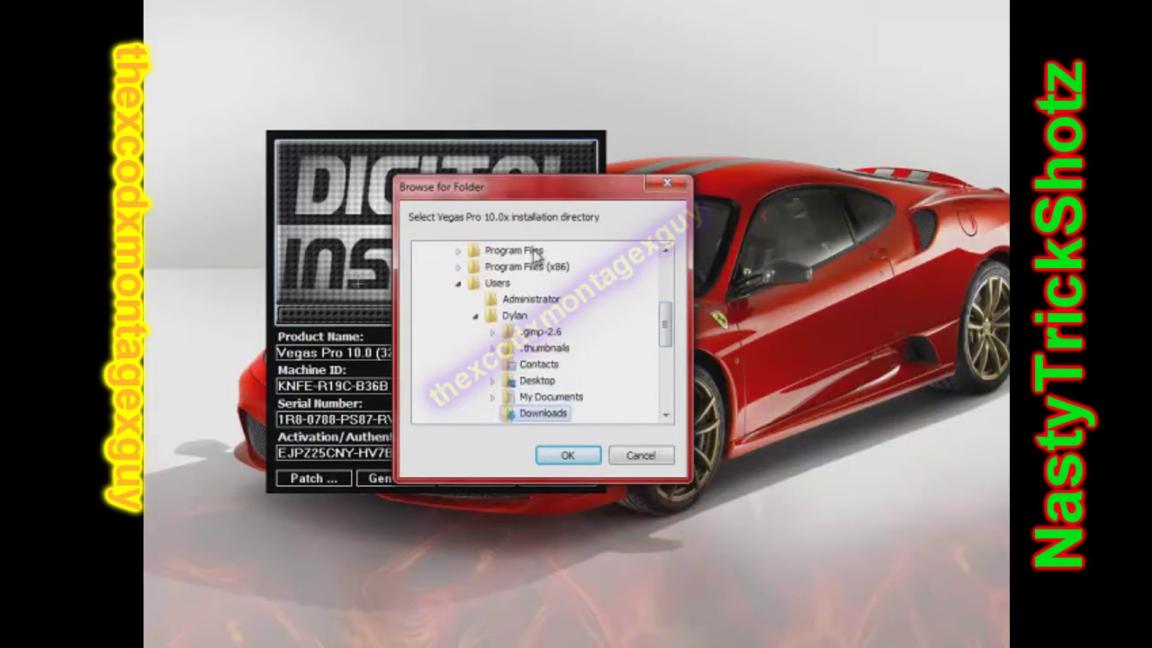
click(535, 252)
drag(667, 286, 665, 327)
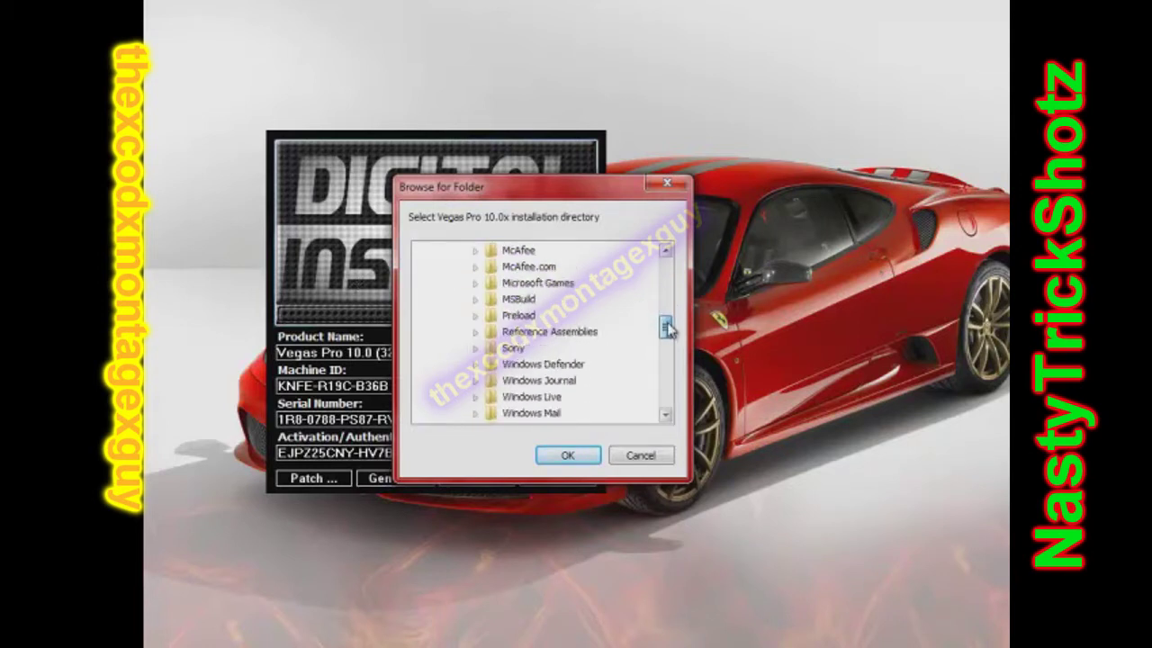
double_click(515, 348)
click(540, 365)
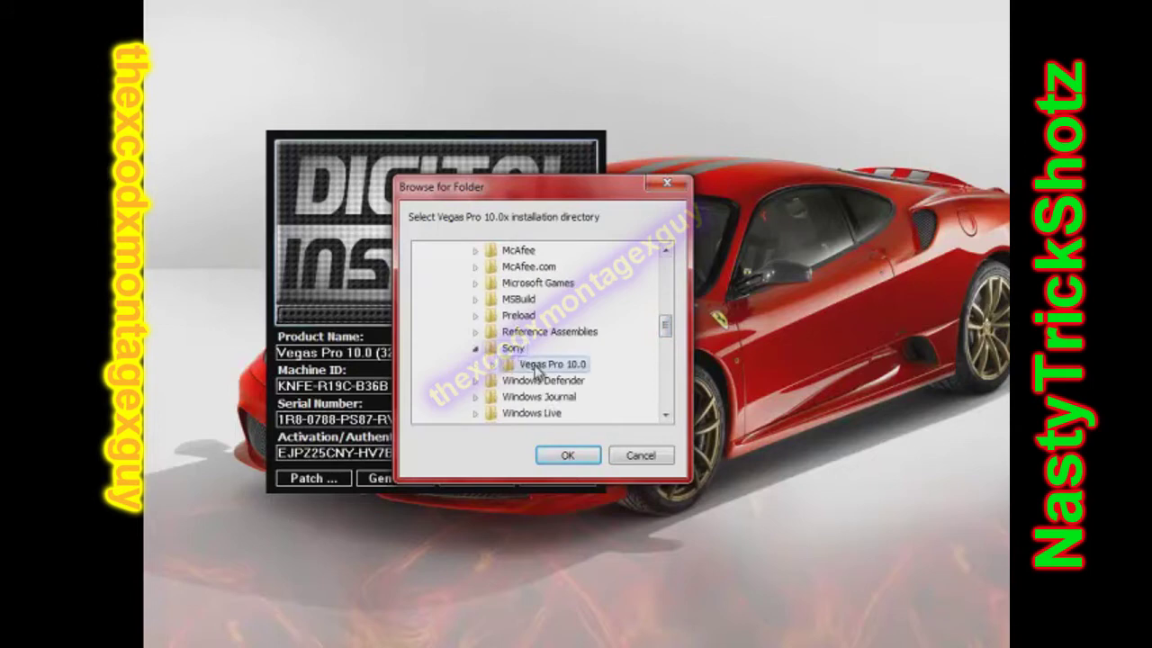
click(570, 454)
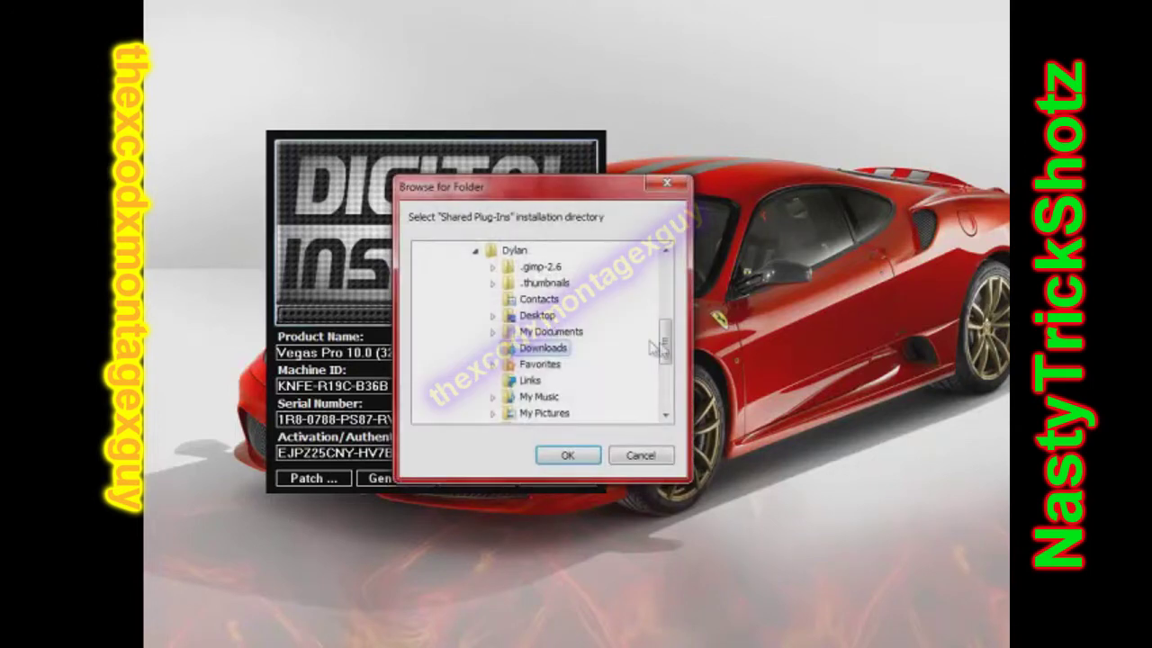
Step: Choose Program Files\Sony\Vegas Pro 10.0 as the "Shared Plug-Ins" directory, let the patch run and dismiss the closing message
mouse_move(664, 342)
mouse_down()
mouse_move(633, 324)
mouse_move(663, 303)
mouse_move(664, 329)
mouse_up()
double_click(529, 252)
double_click(521, 333)
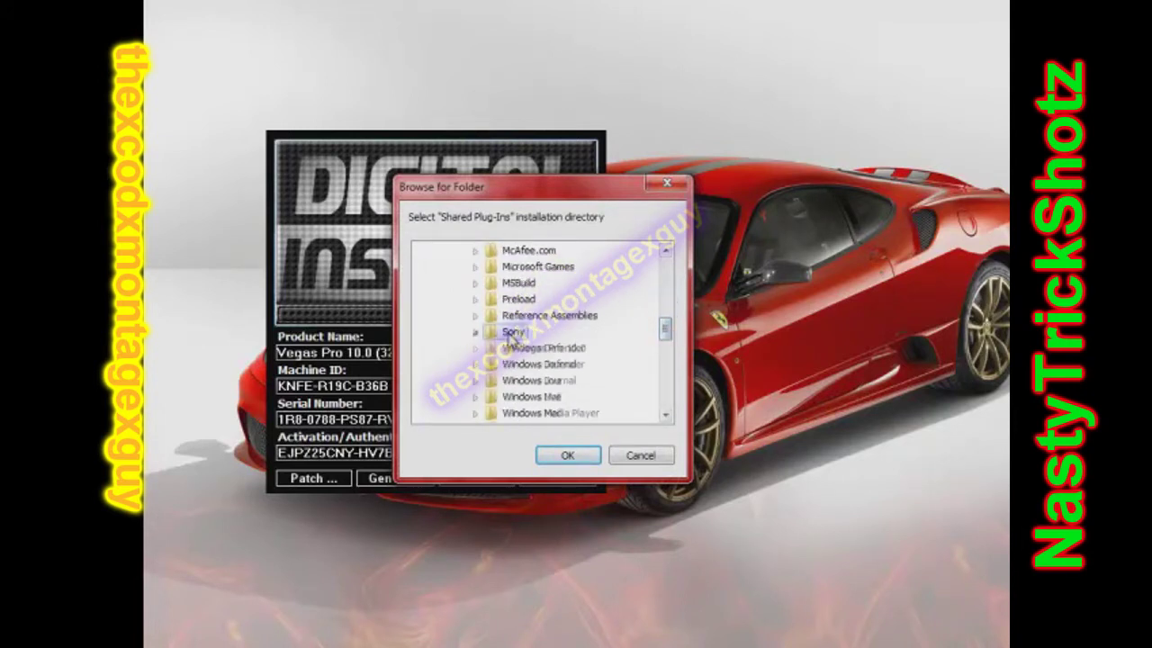
click(540, 350)
click(573, 453)
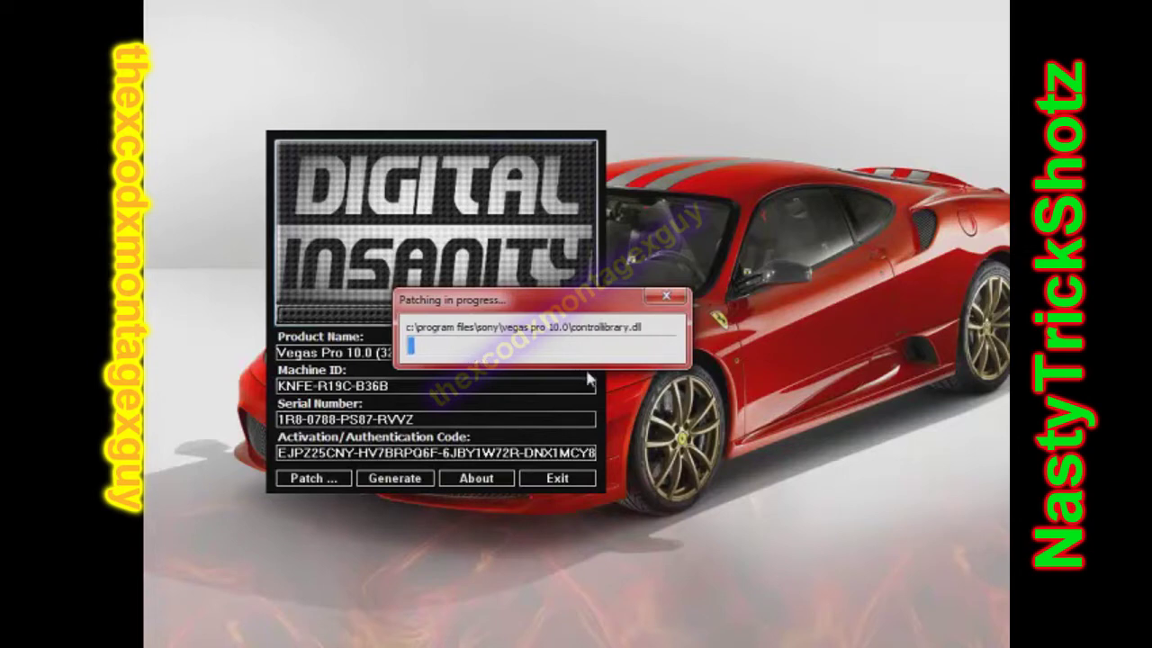
drag(526, 309, 440, 197)
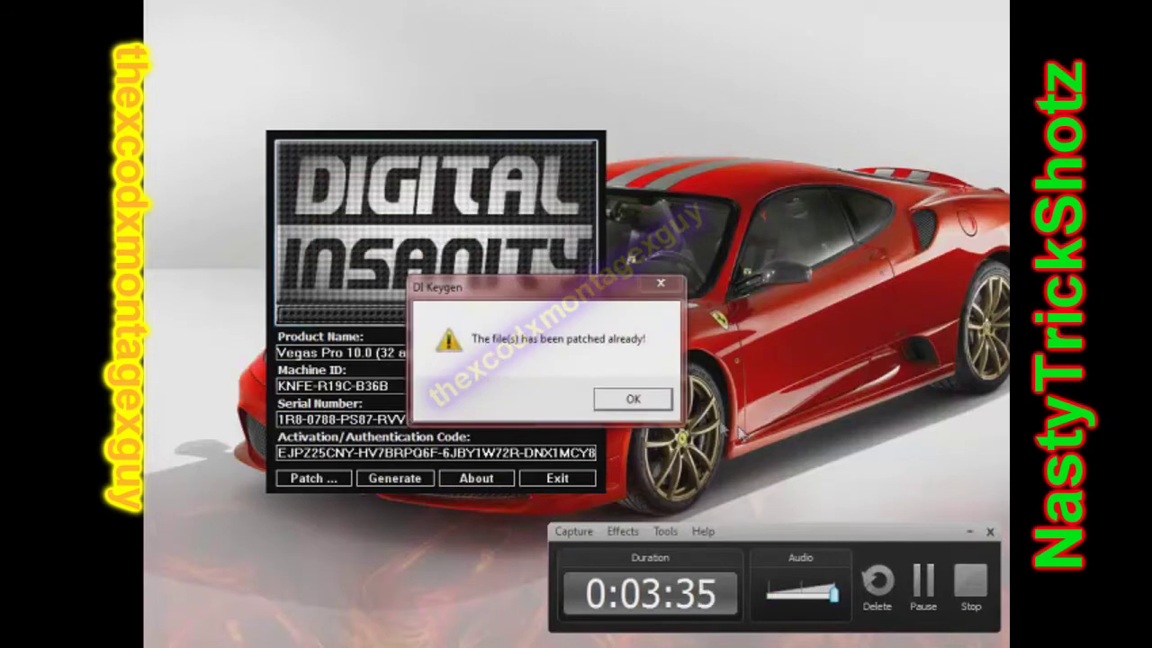
click(634, 400)
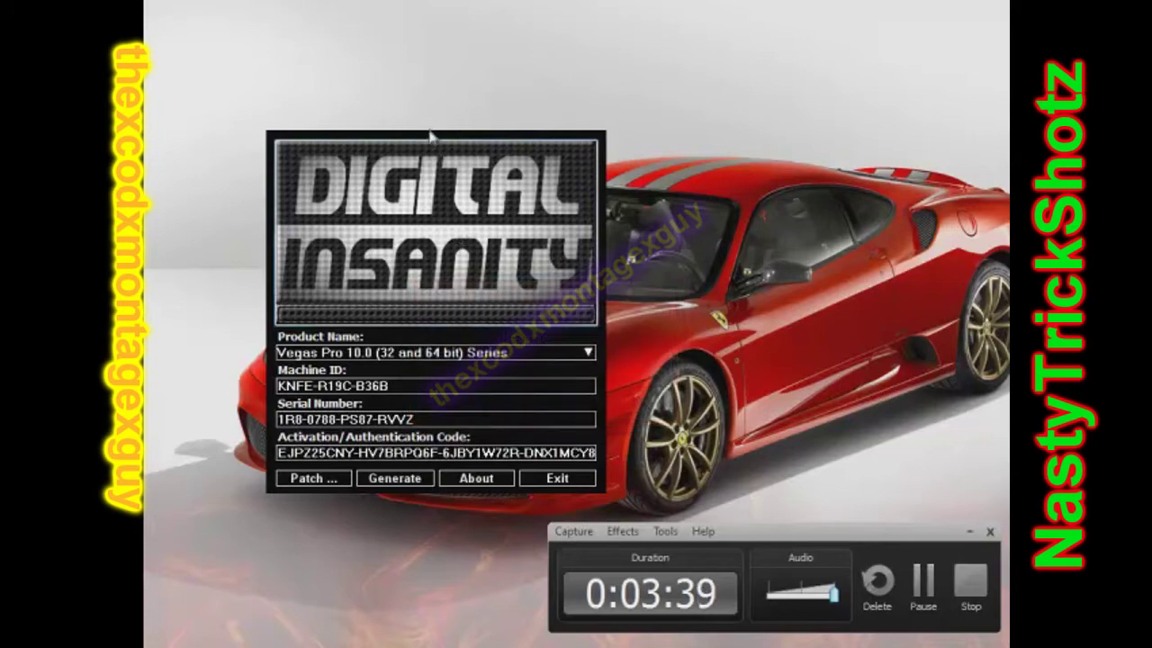
Step: Move the keygen off the desktop shortcut, launch Vegas Pro 10.0 (64-bit) and continue past the elevated privileges notice
drag(430, 135, 306, 6)
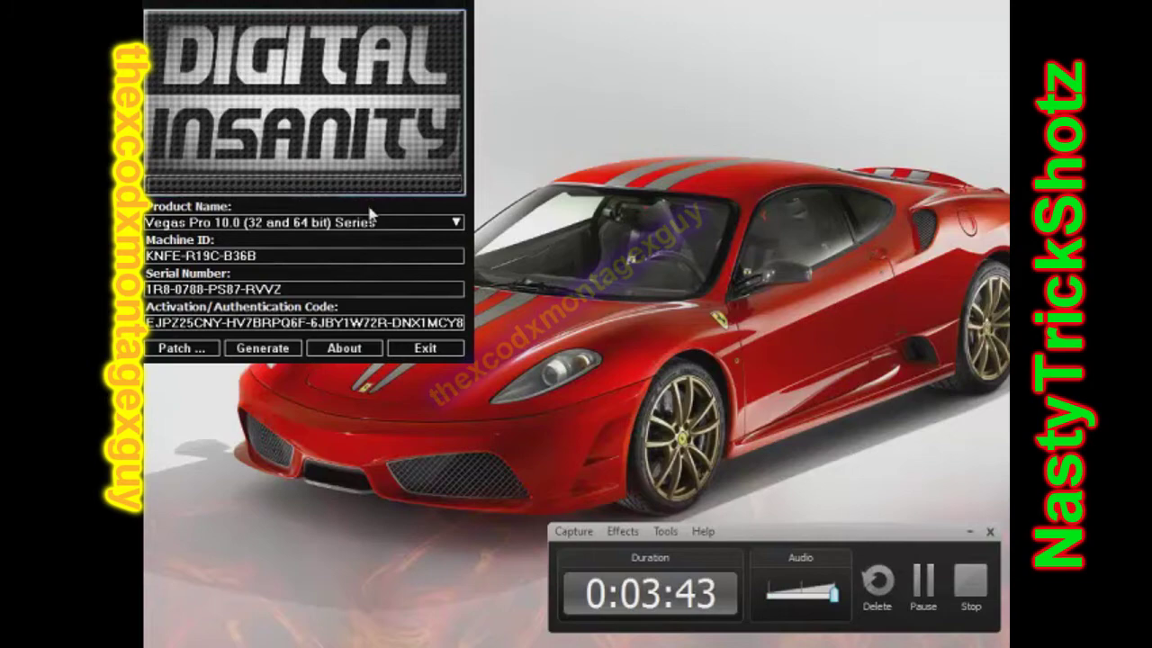
drag(338, 34, 557, 56)
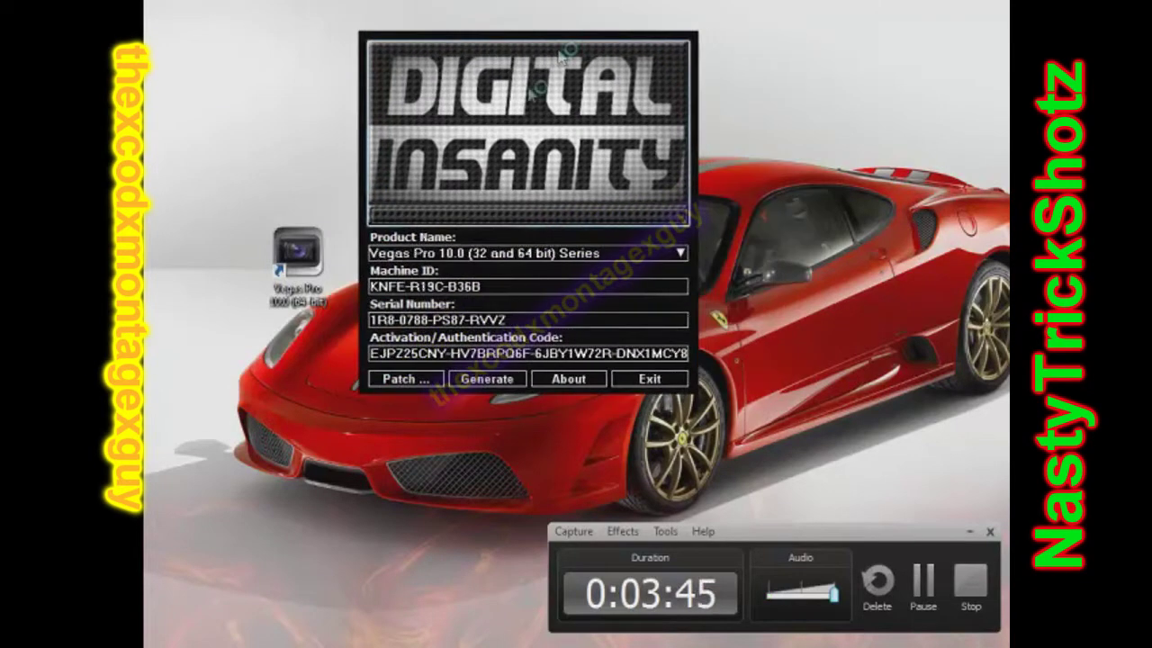
double_click(307, 268)
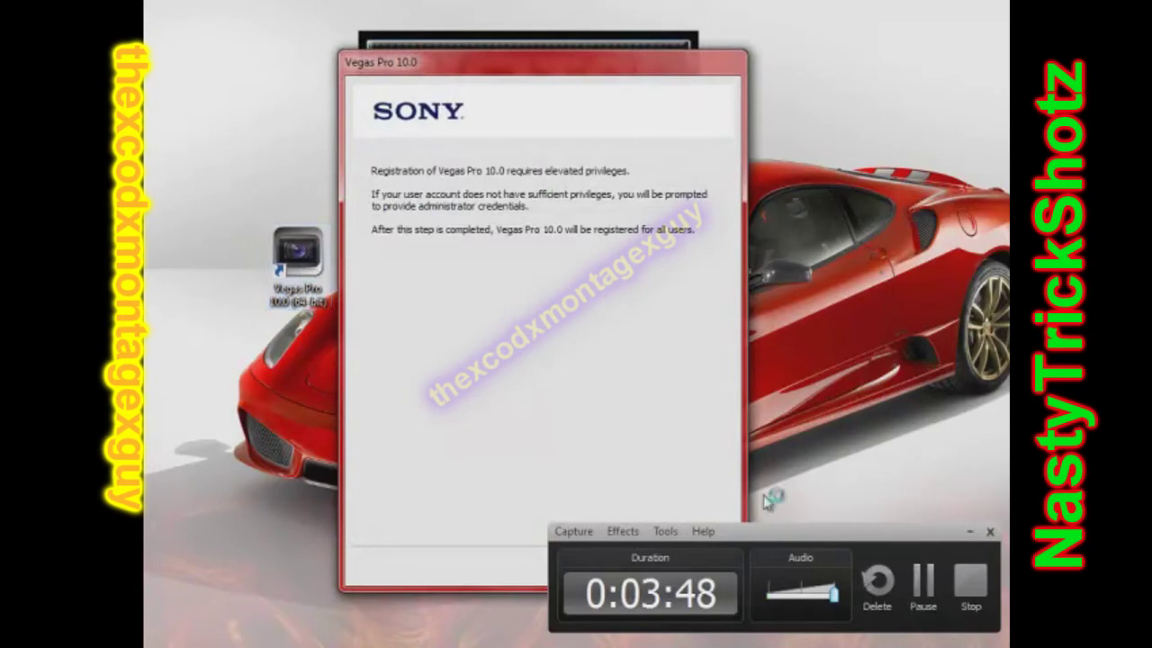
click(969, 532)
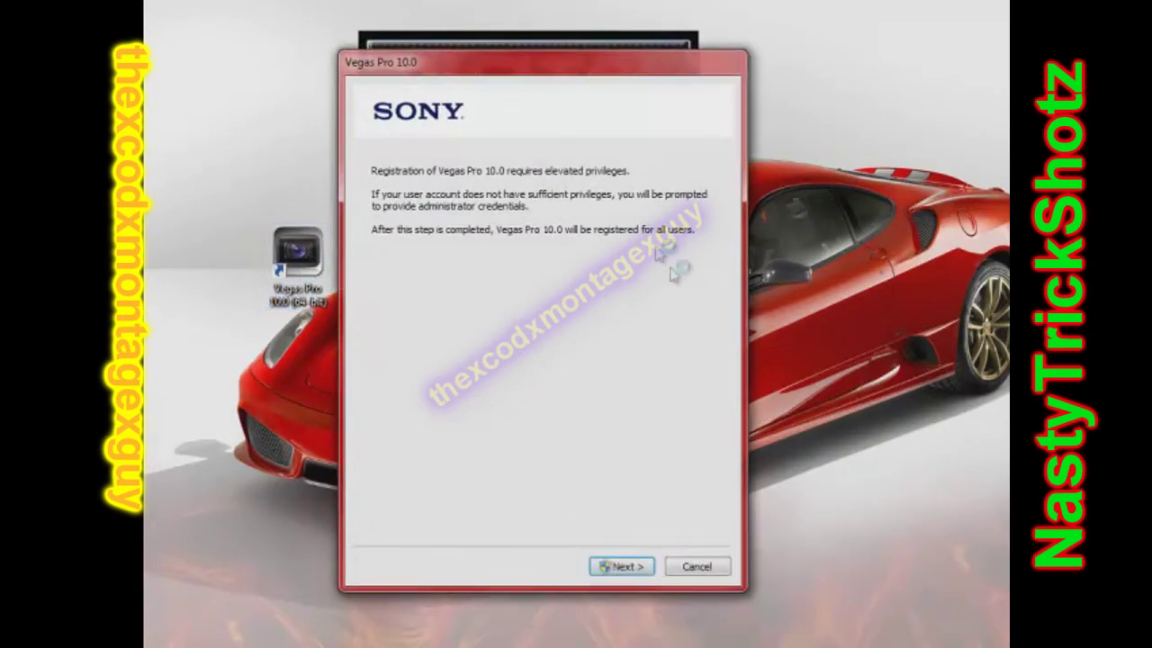
drag(617, 63, 878, 38)
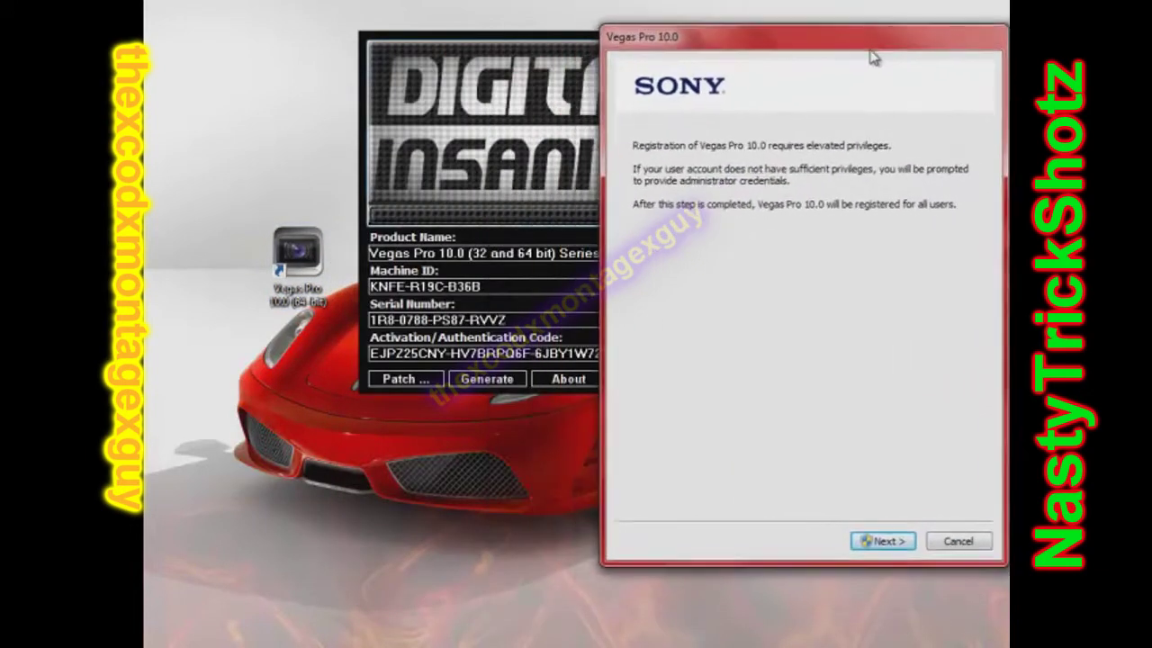
click(885, 540)
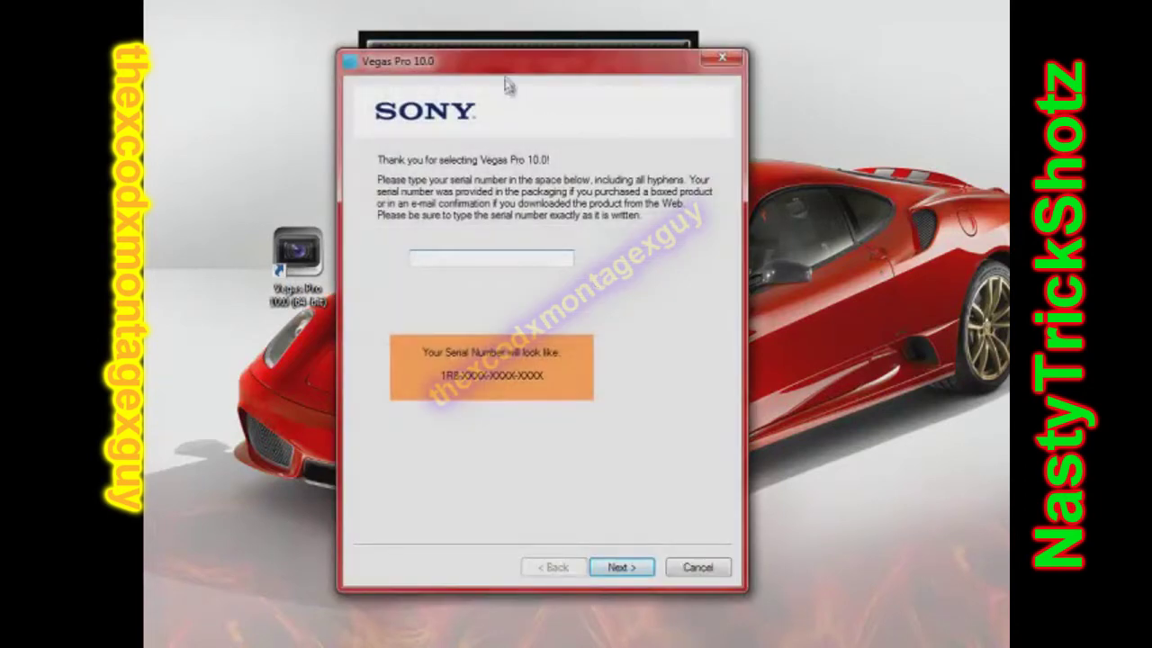
Step: Copy the generated serial number from the keygen into the Vegas Pro 10.0 serial number field and continue to the registration options
drag(509, 81, 812, 65)
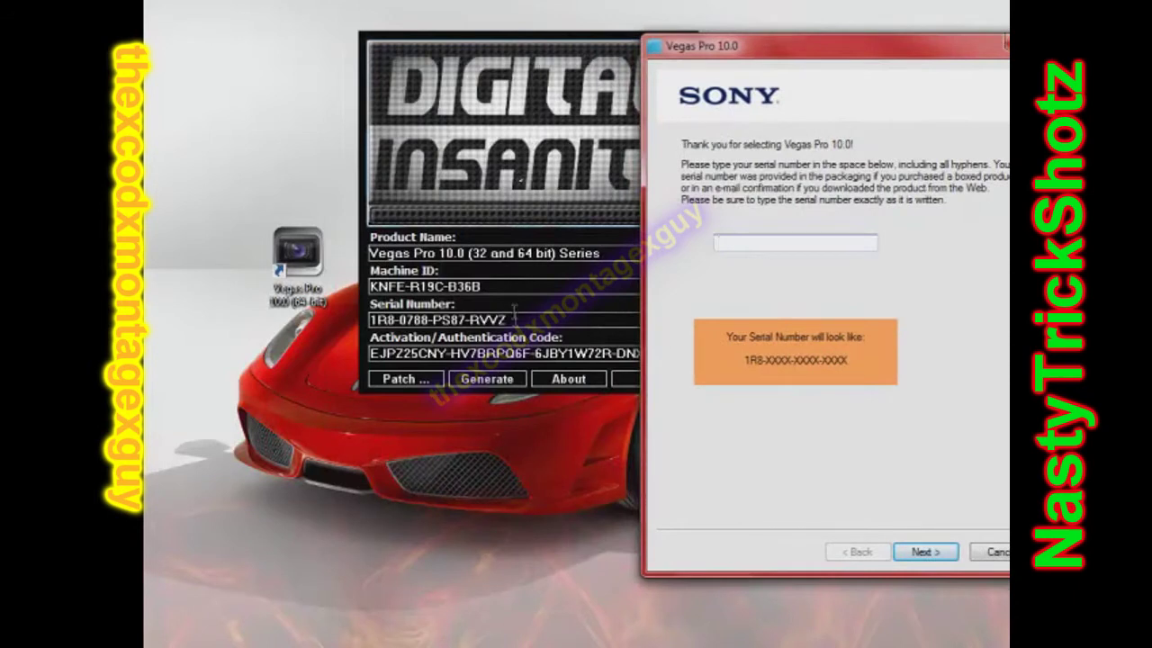
drag(509, 319, 363, 333)
key(ctrl+c)
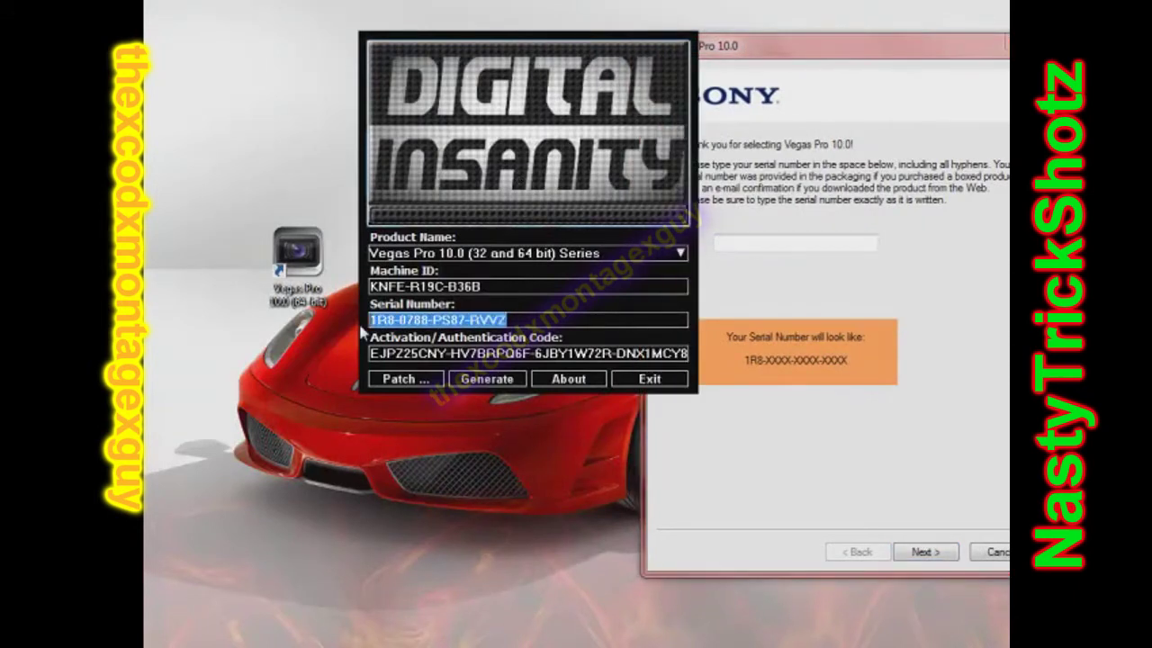
click(834, 245)
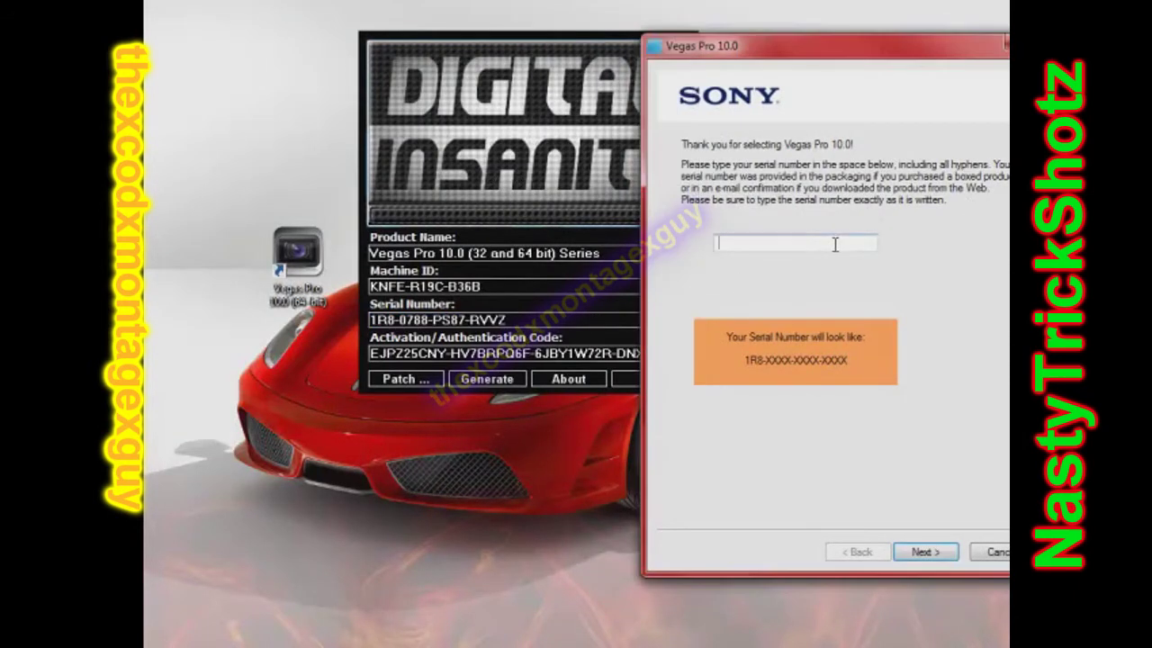
key(ctrl+v)
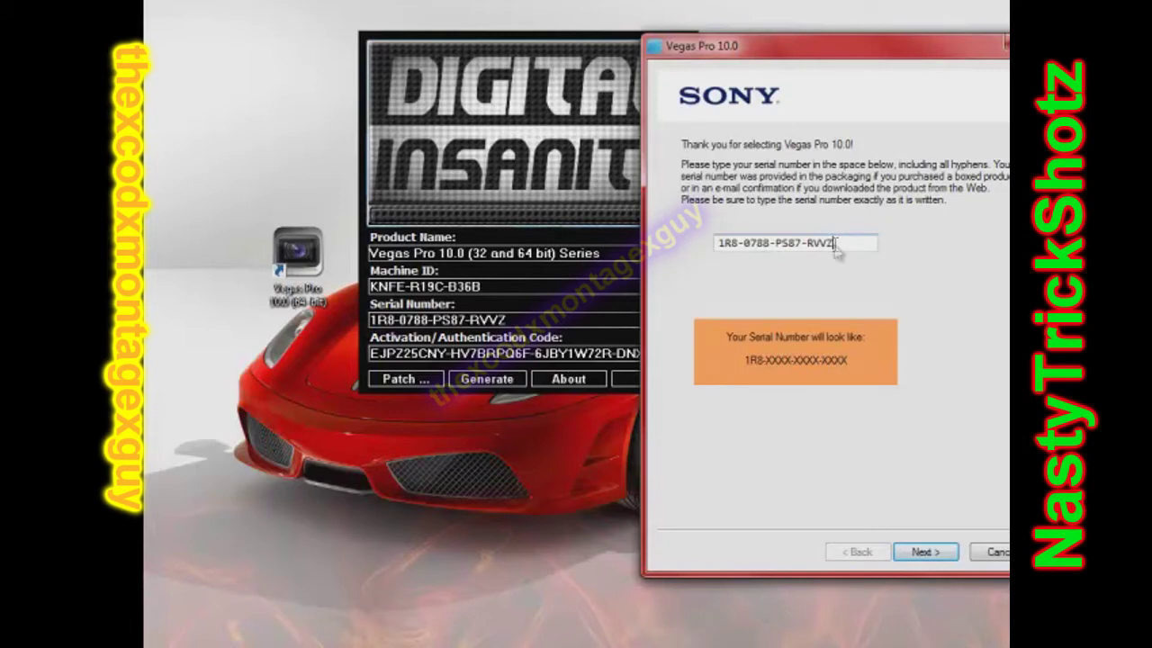
click(923, 551)
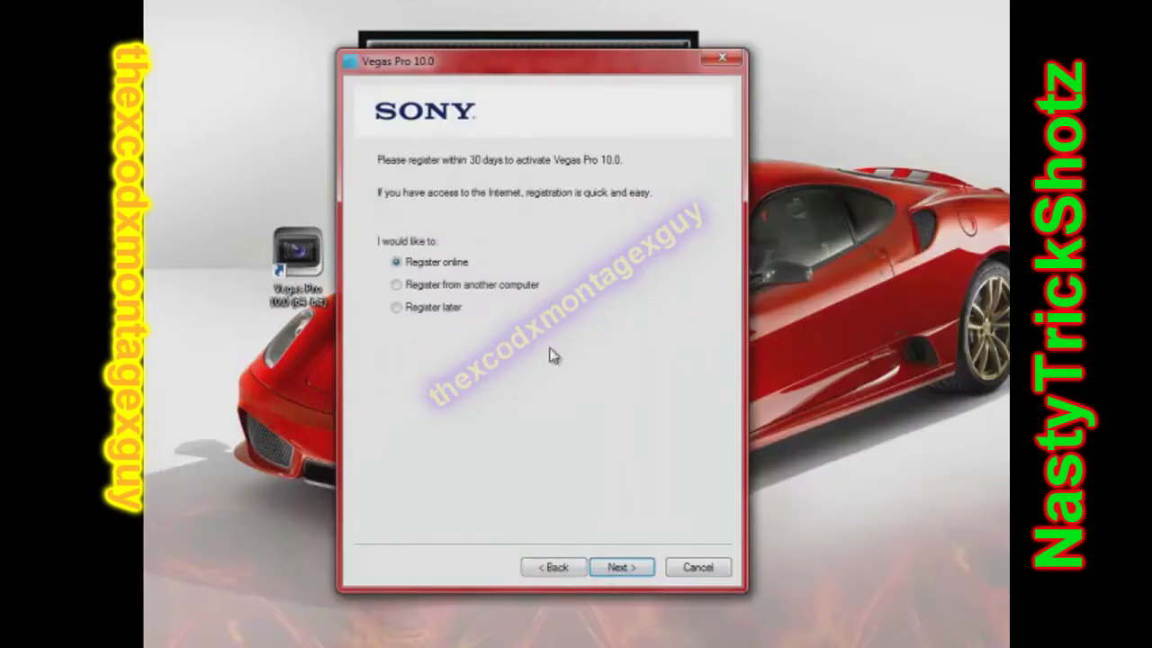
Step: Choose to register Vegas Pro 10.0 from another computer and continue to the instructions
click(399, 287)
drag(571, 75, 730, 86)
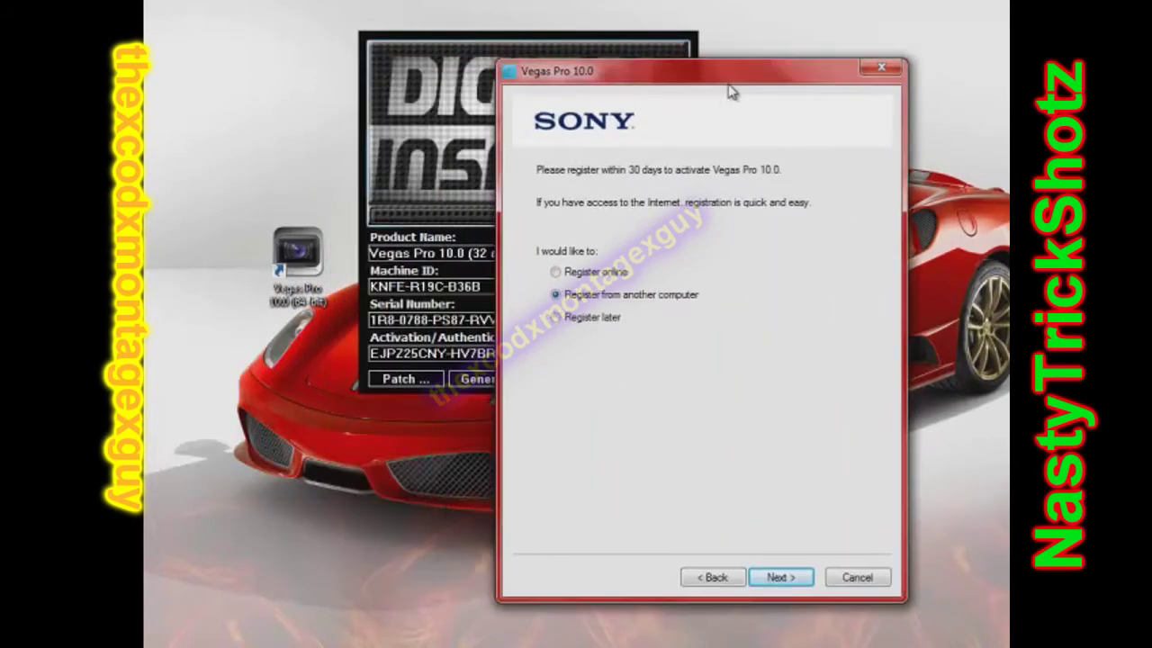
click(780, 580)
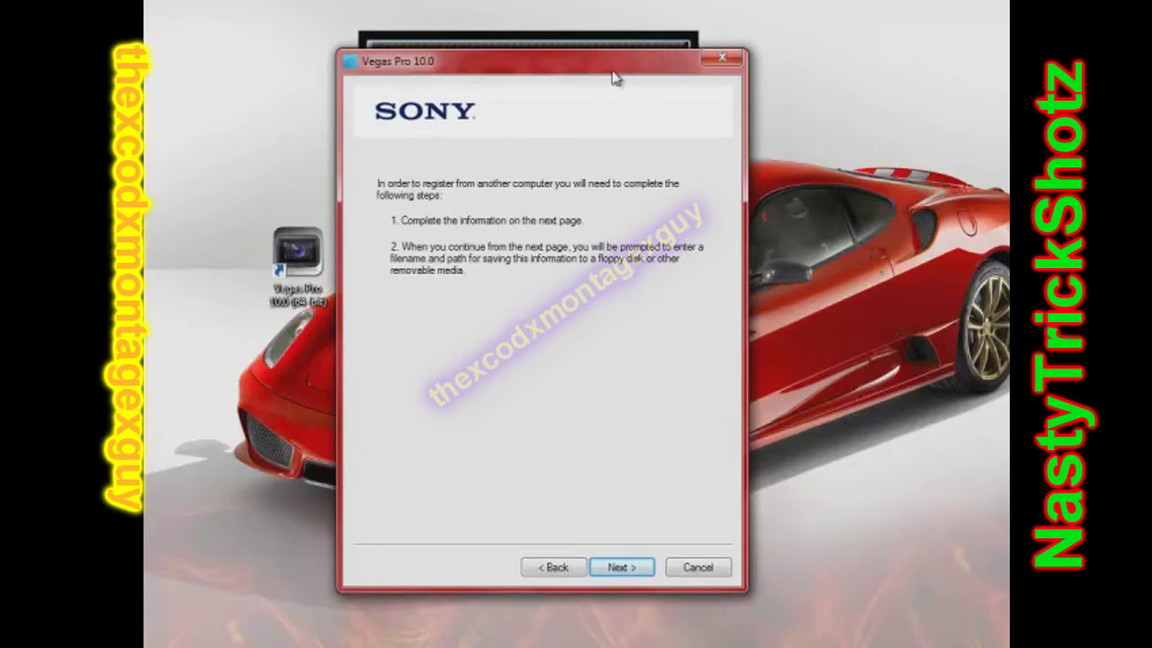
drag(612, 78, 14, 79)
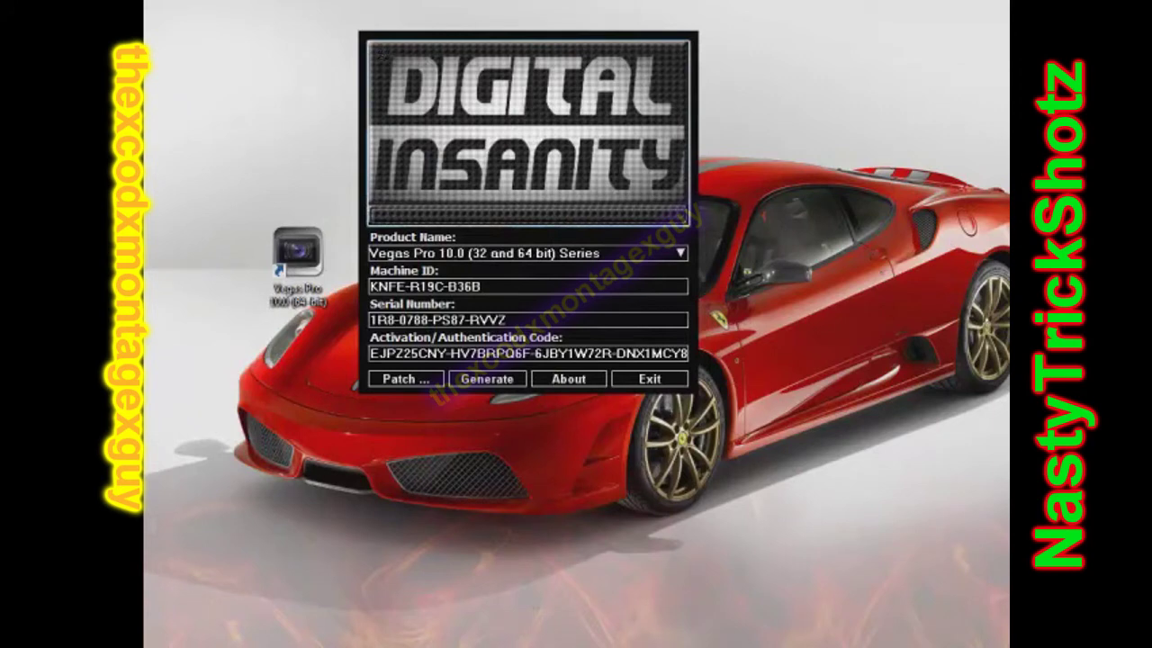
drag(14, 79, 758, 27)
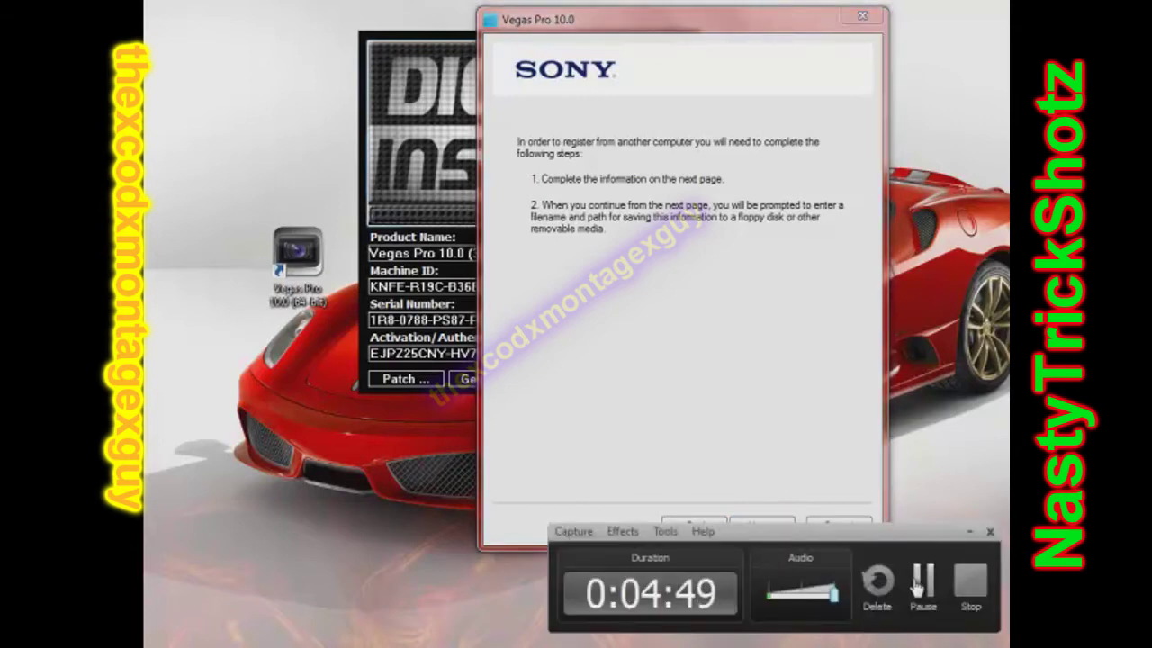
click(917, 583)
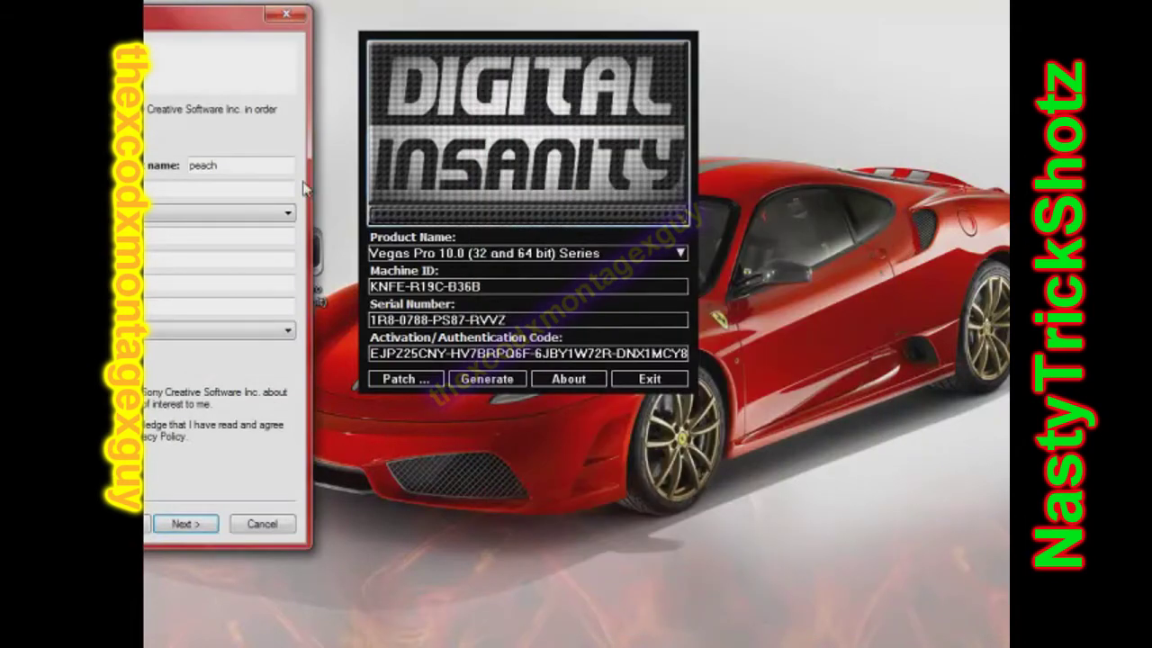
Step: Save the registration file as Register Vegas Pro.htm in Documents, replacing the existing one, and continue to the authentication code page
click(189, 525)
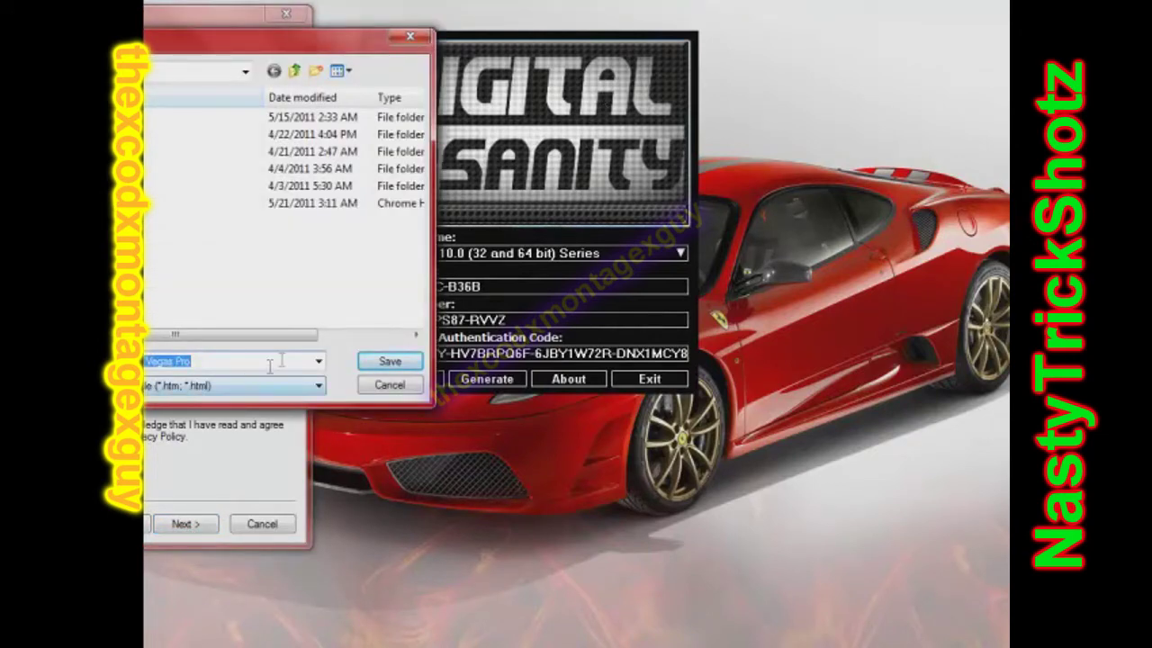
click(390, 361)
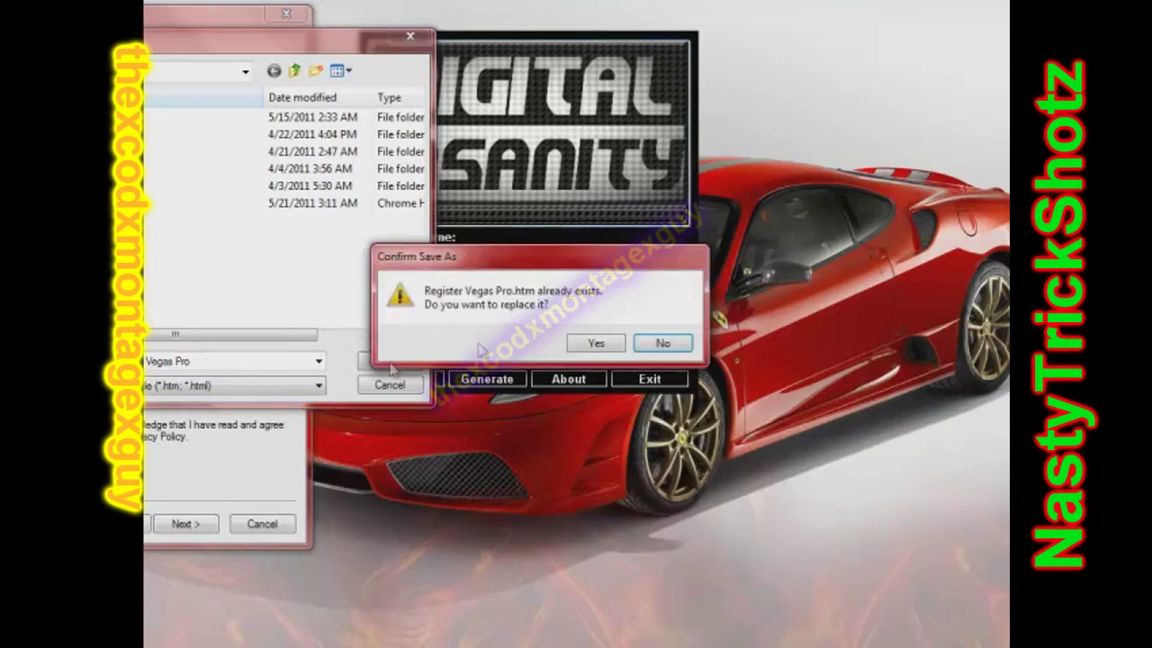
click(615, 349)
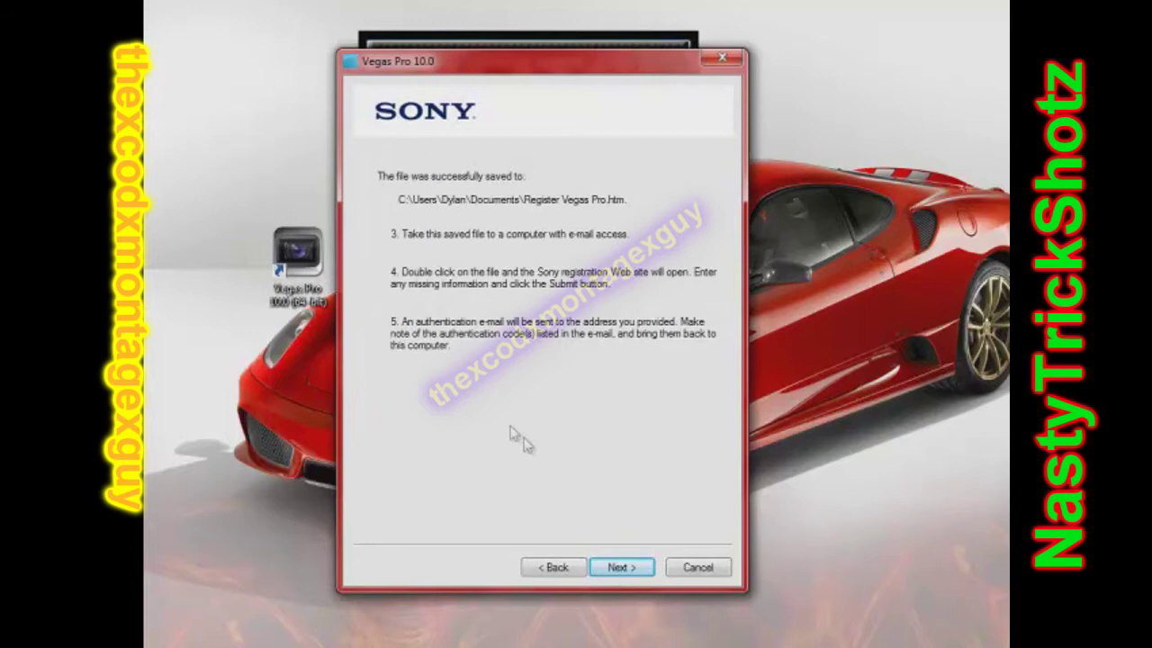
click(608, 567)
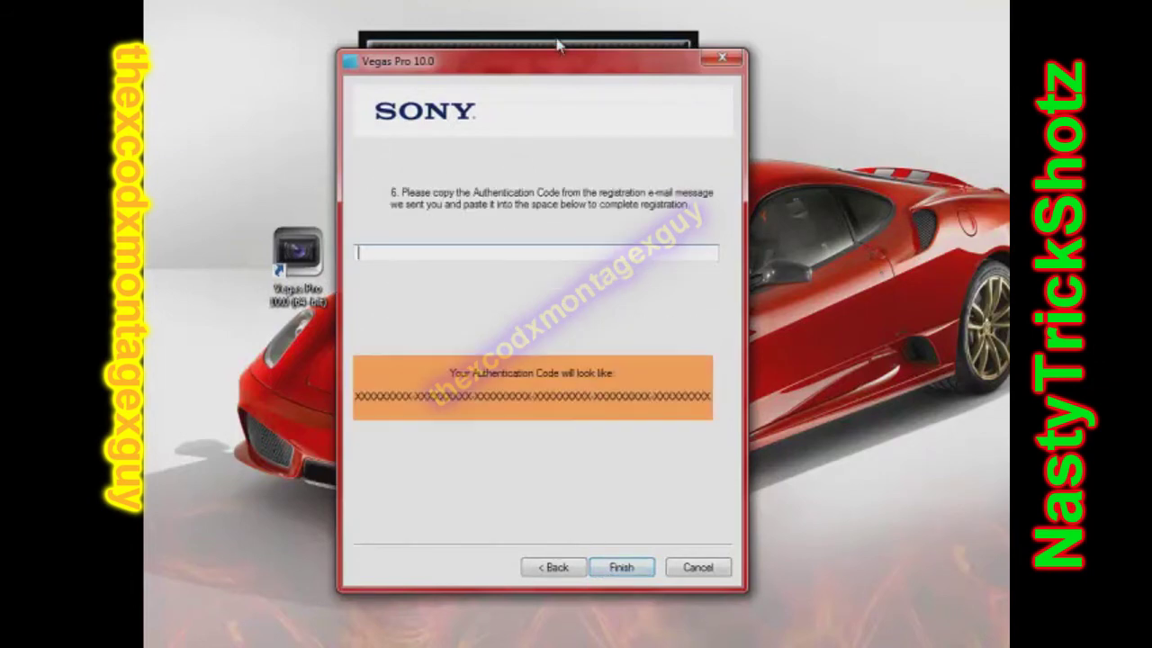
Step: Copy the authentication code from the keygen into the Vegas Pro 10.0 authentication code field and finish the registration
drag(561, 59, 833, 68)
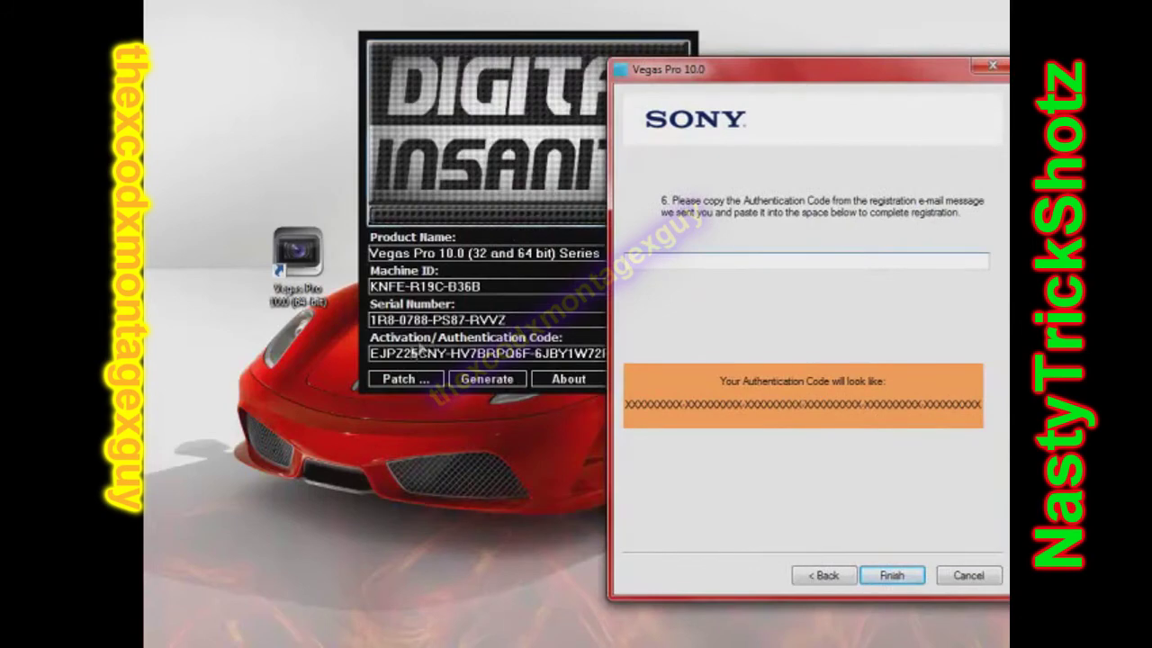
click(373, 358)
drag(375, 356, 849, 374)
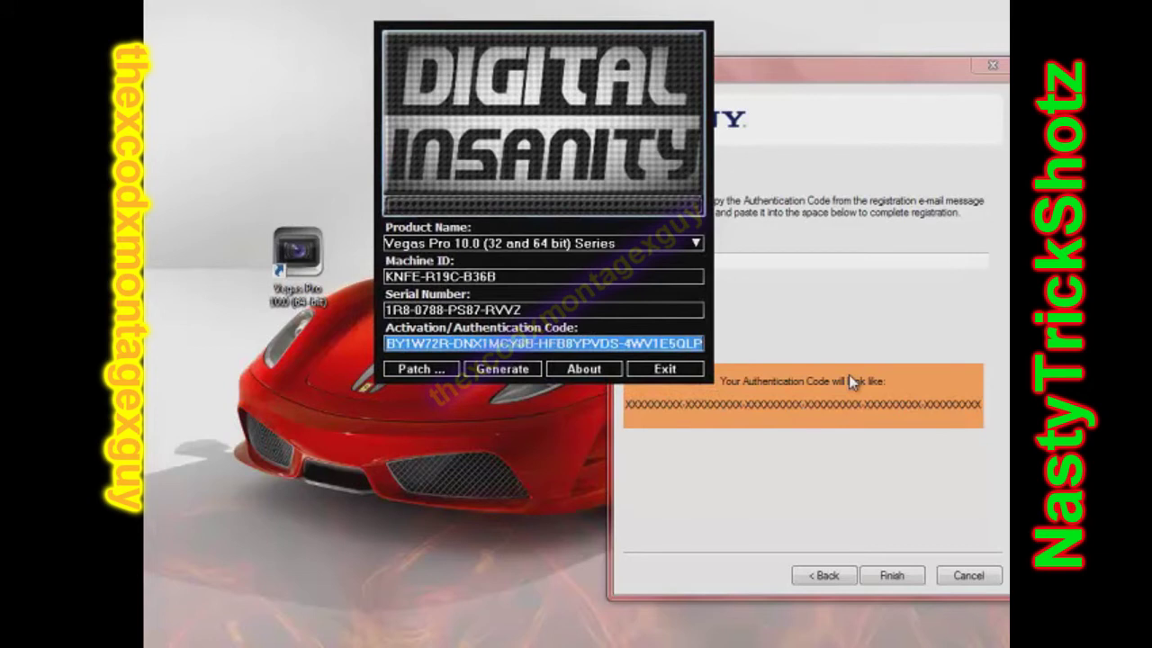
click(798, 260)
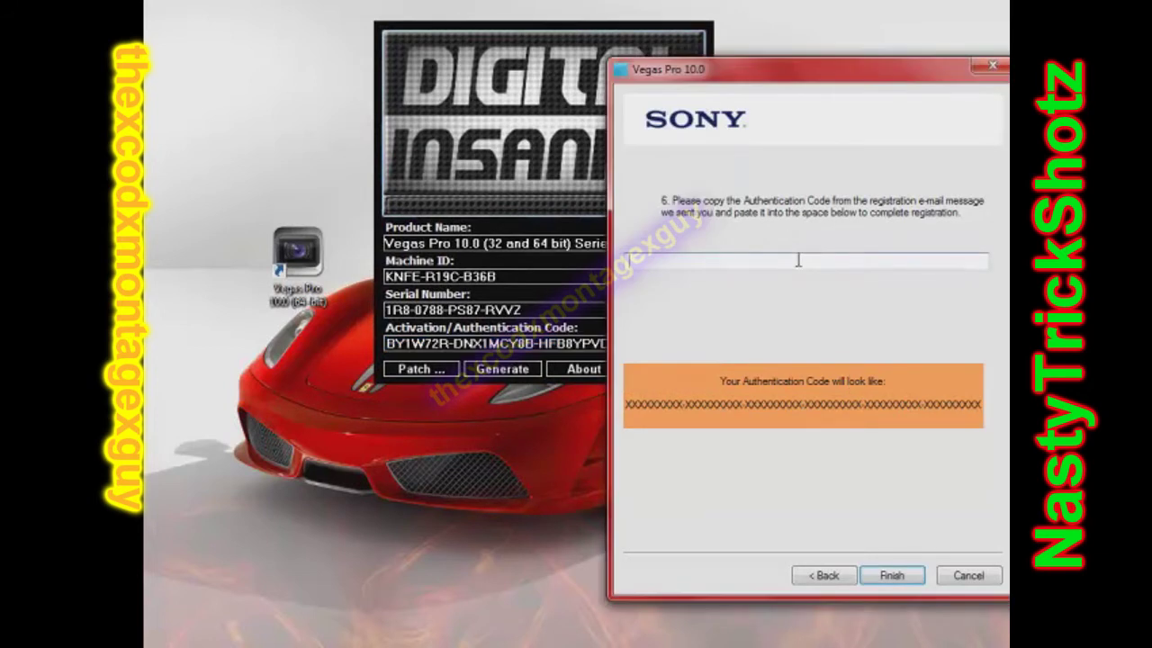
key(ctrl+v)
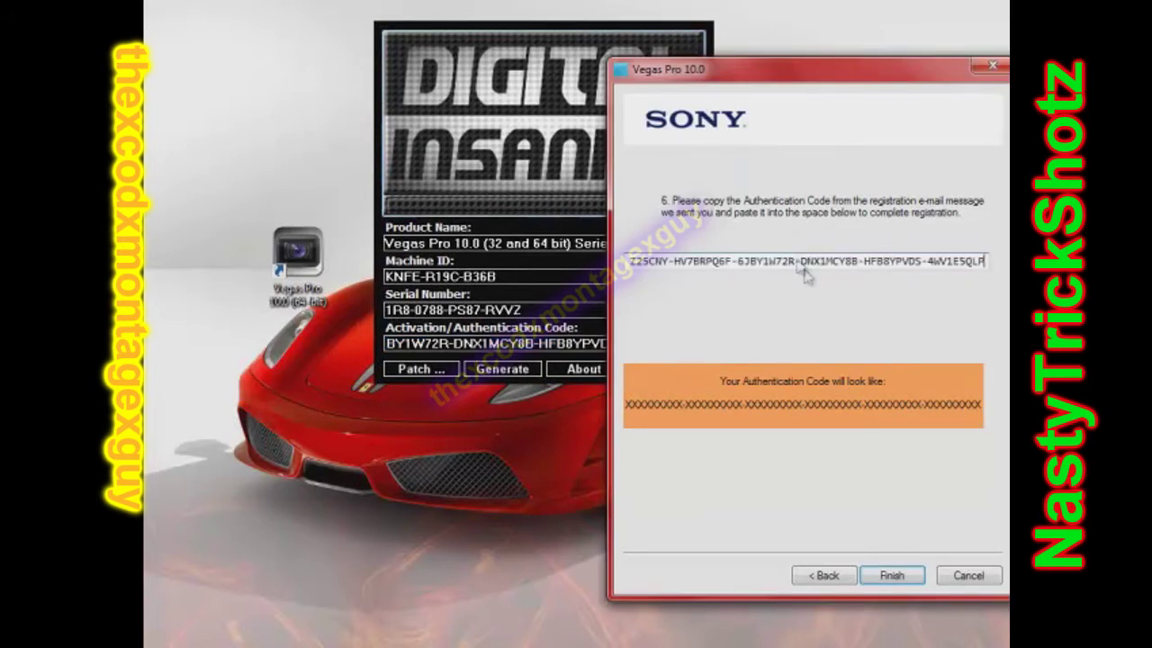
click(894, 578)
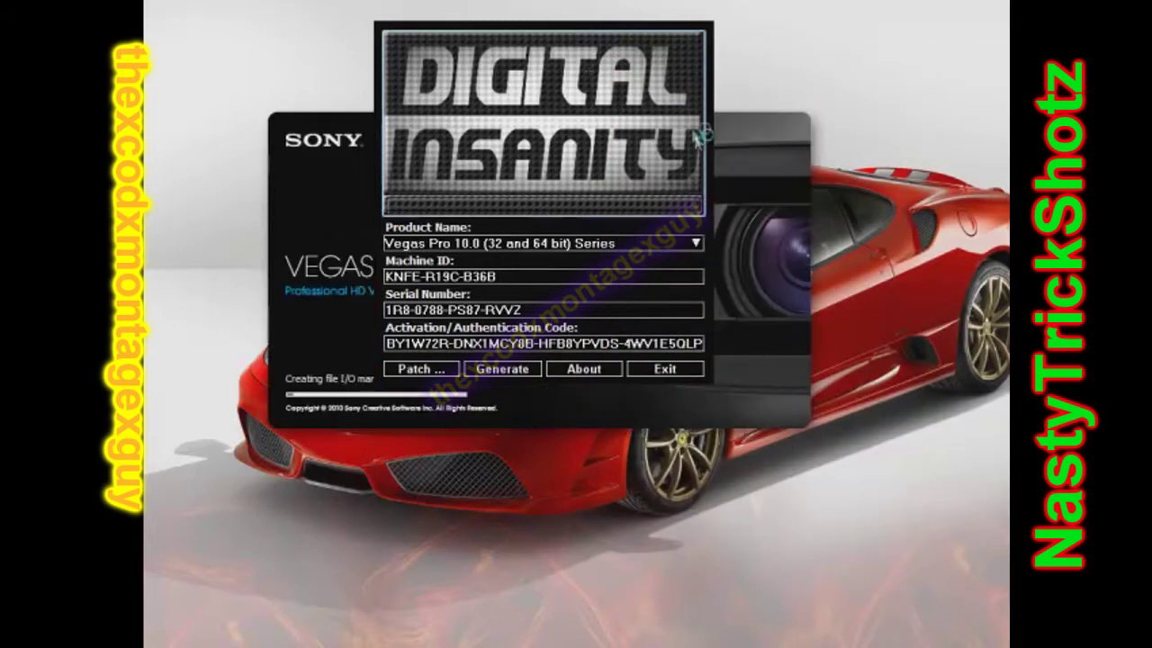
Step: Bring the keygen in front of the Vegas Pro splash screen and generate a new serial number and authentication code
click(728, 142)
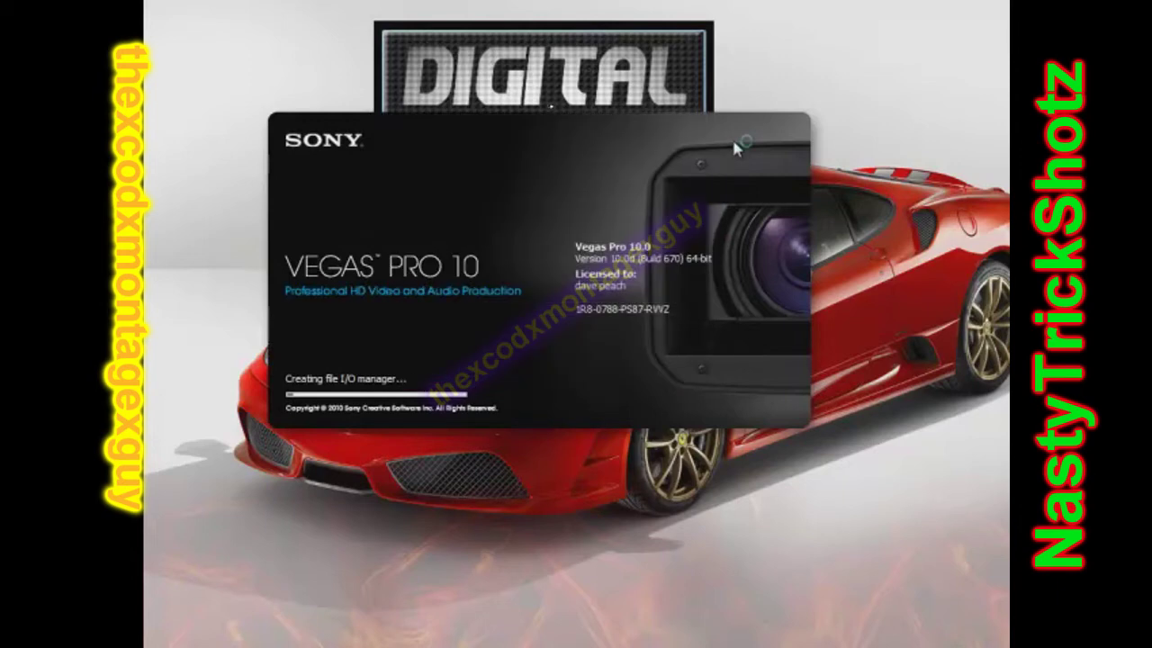
click(620, 83)
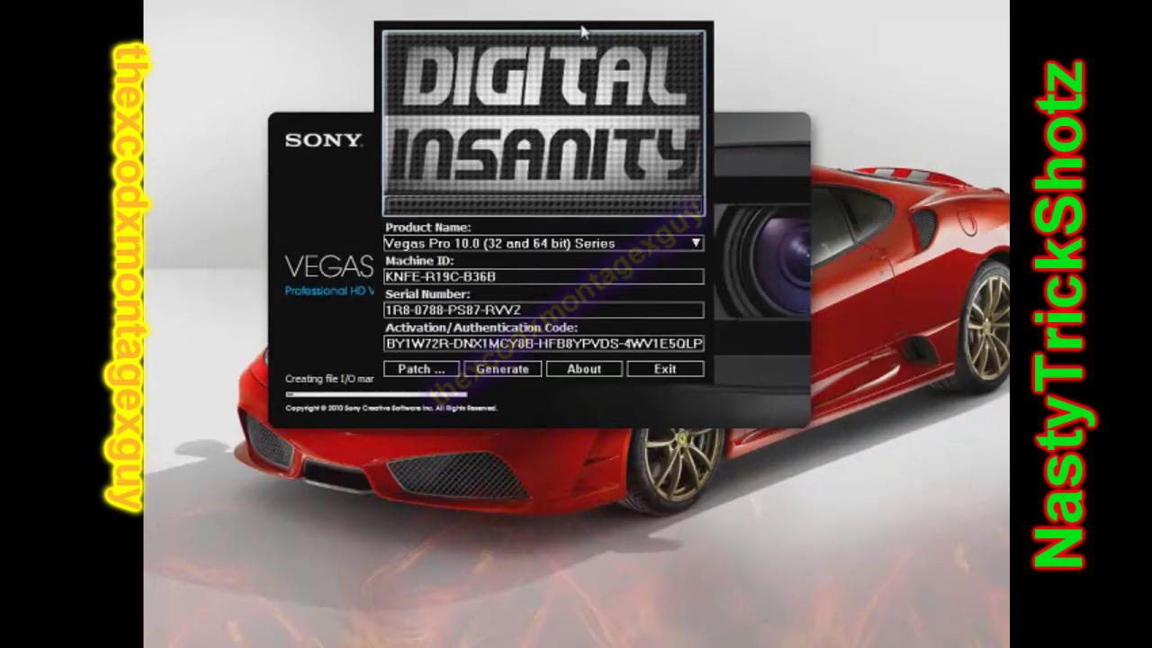
drag(582, 33, 603, 72)
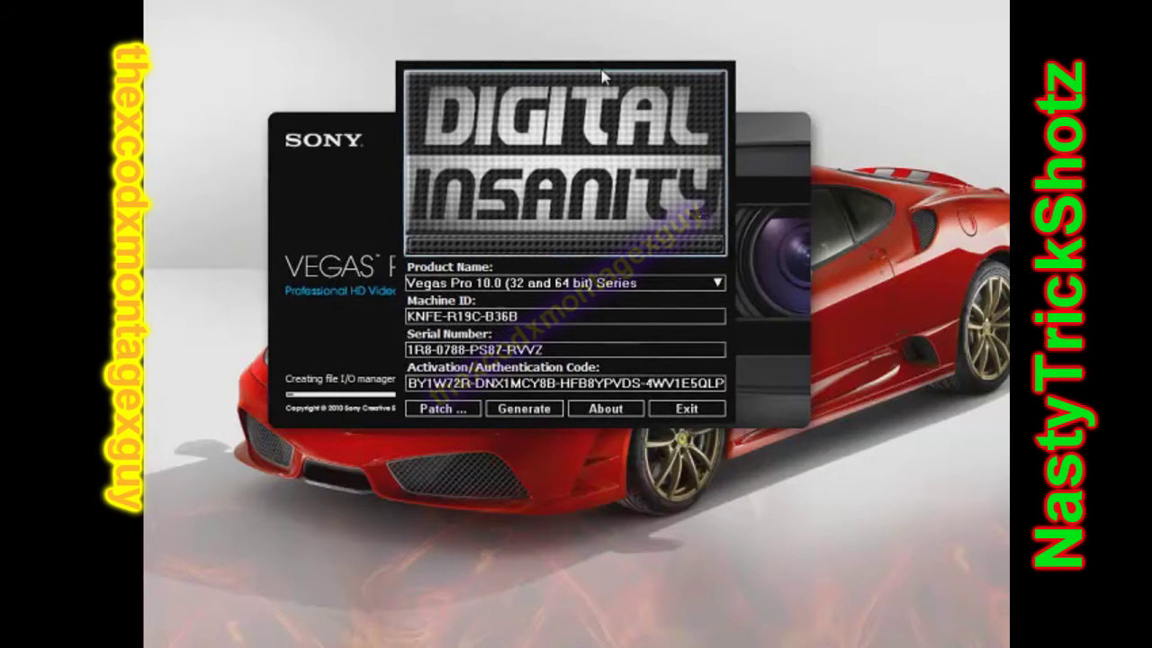
click(531, 410)
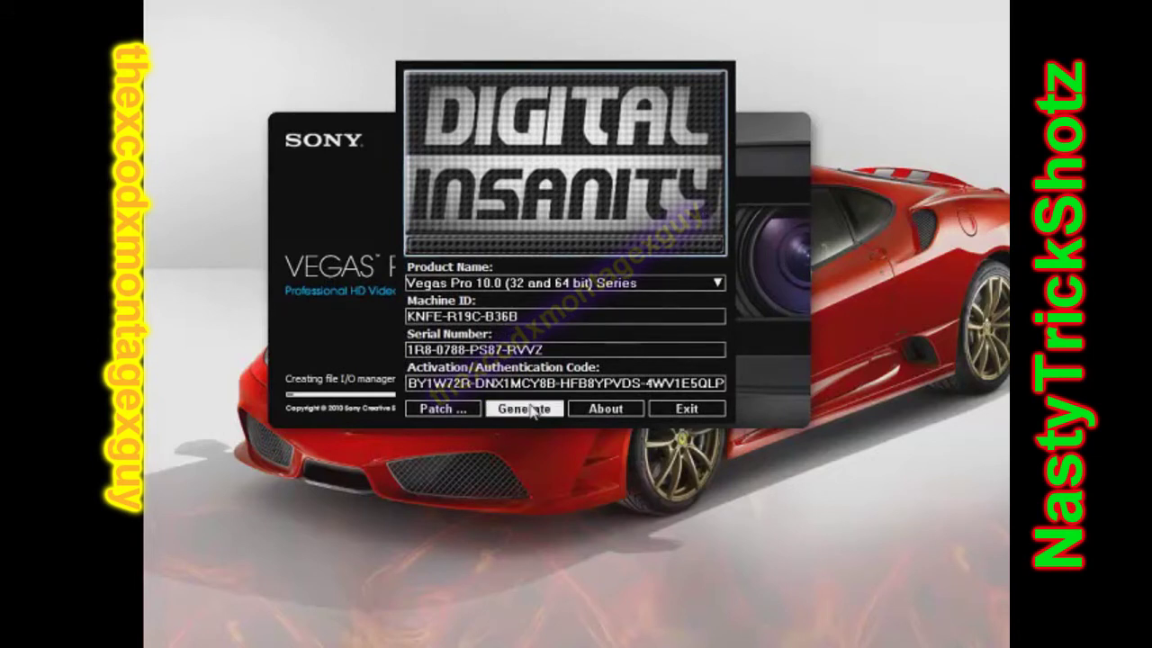
click(530, 409)
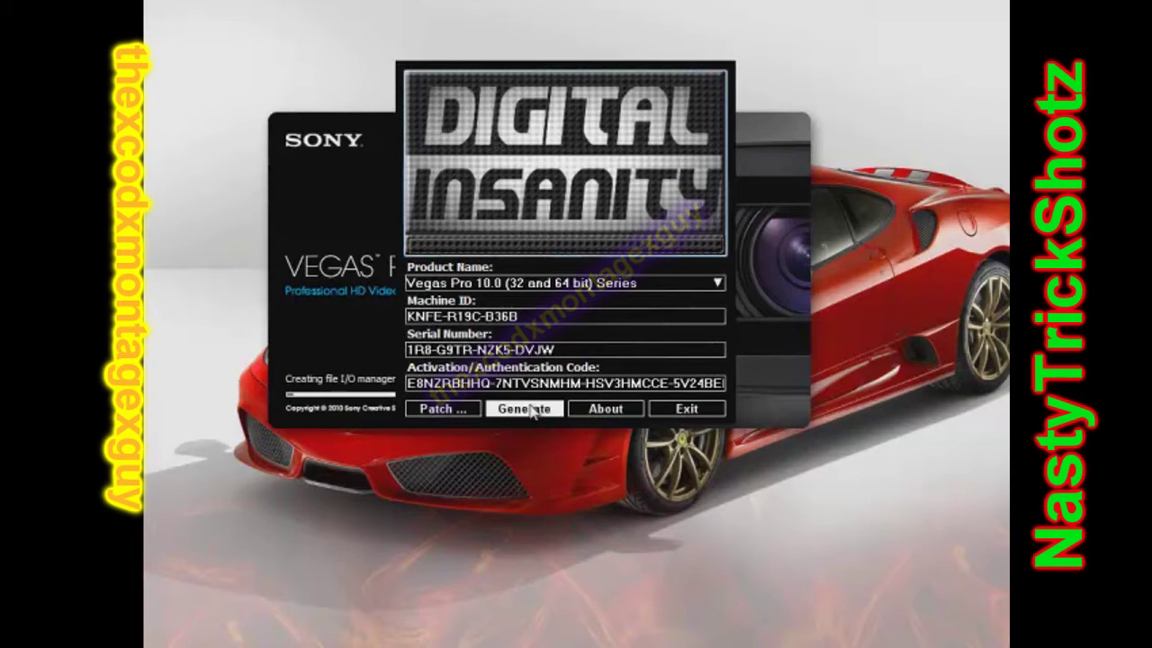
Step: Open Notepad and paste the newly generated activation/authentication code from the keygen into the blank document
mouse_move(171, 508)
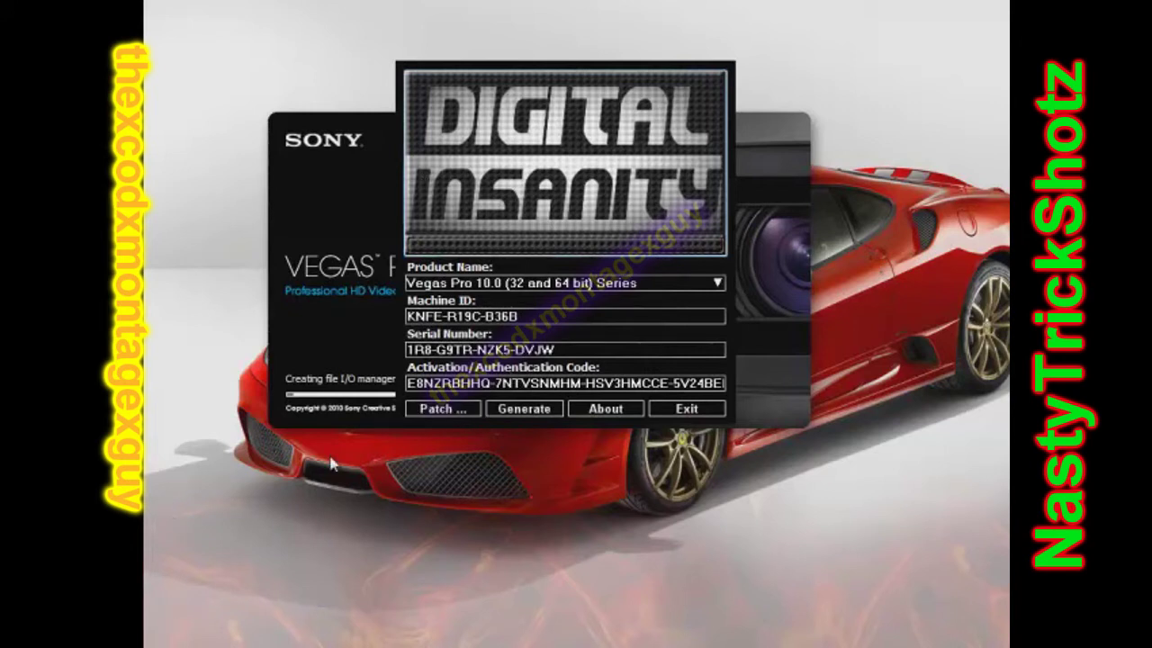
key(super)
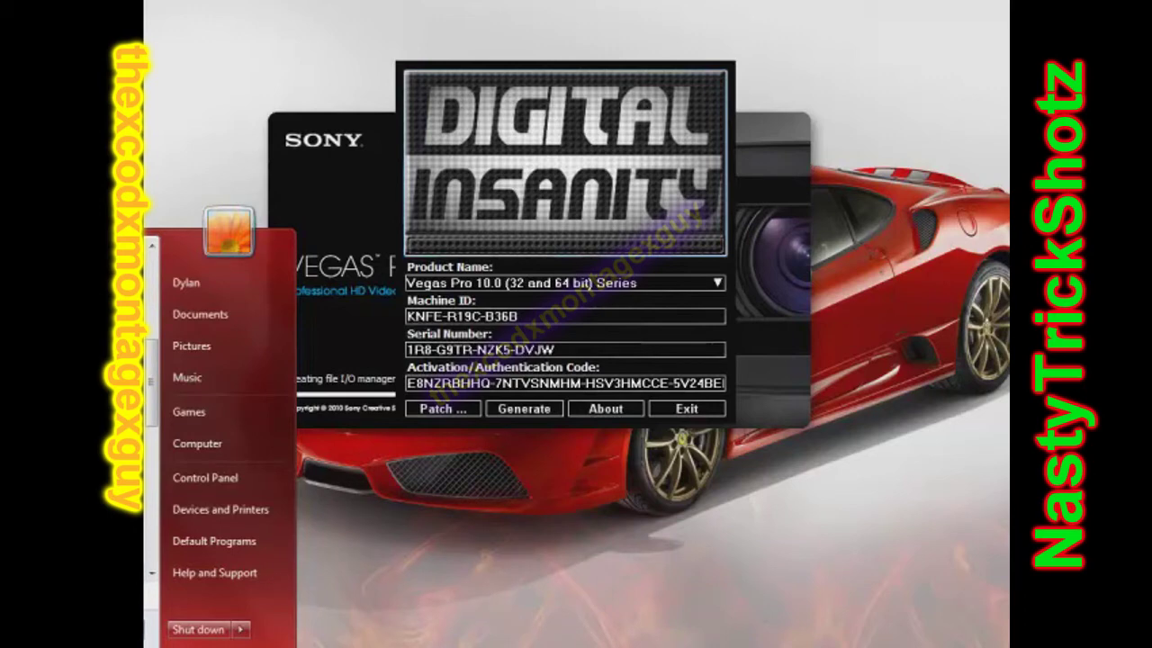
key(Escape)
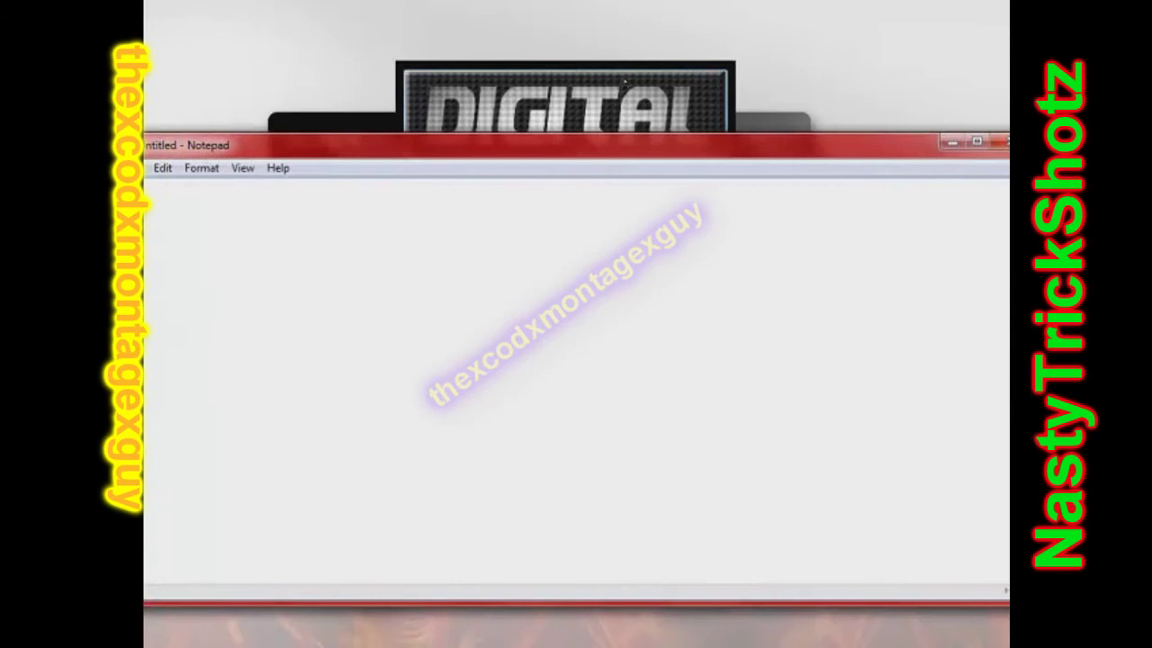
key(alt+Tab)
drag(407, 383, 725, 383)
key(shift+Right)
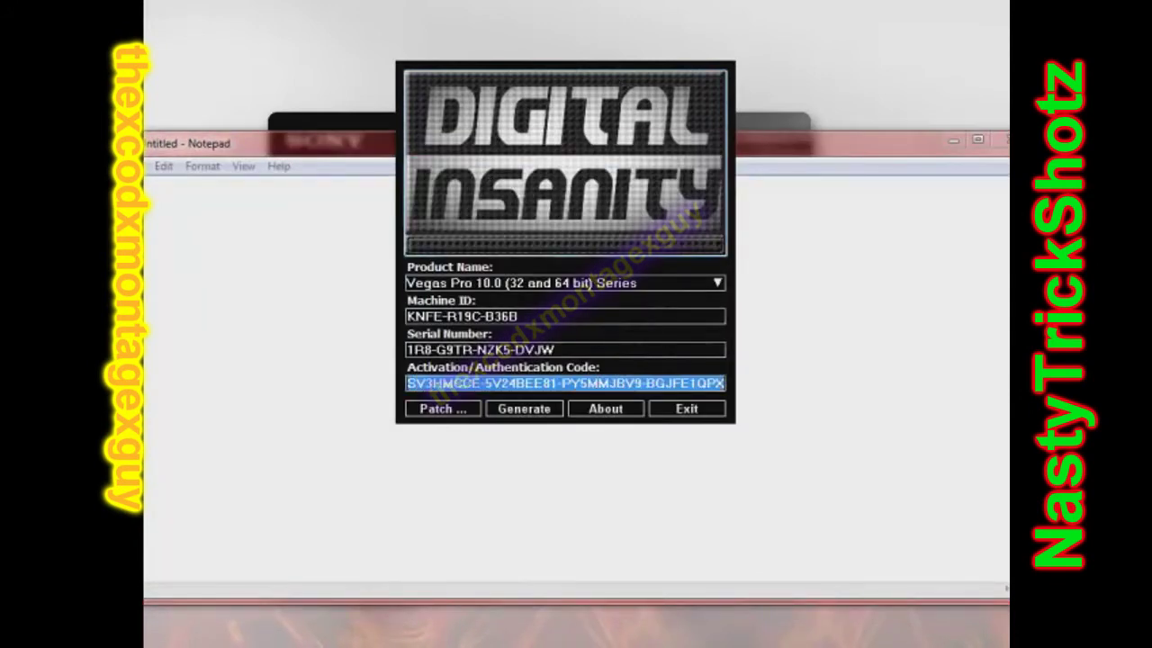
key(alt+Tab)
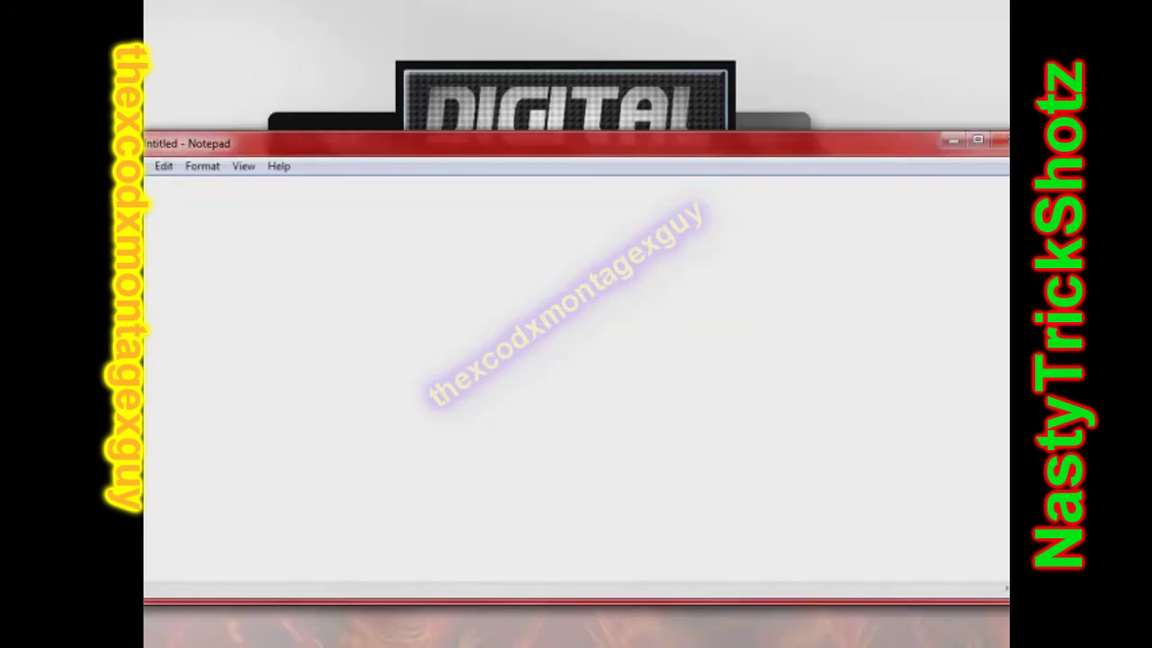
key(ctrl+v)
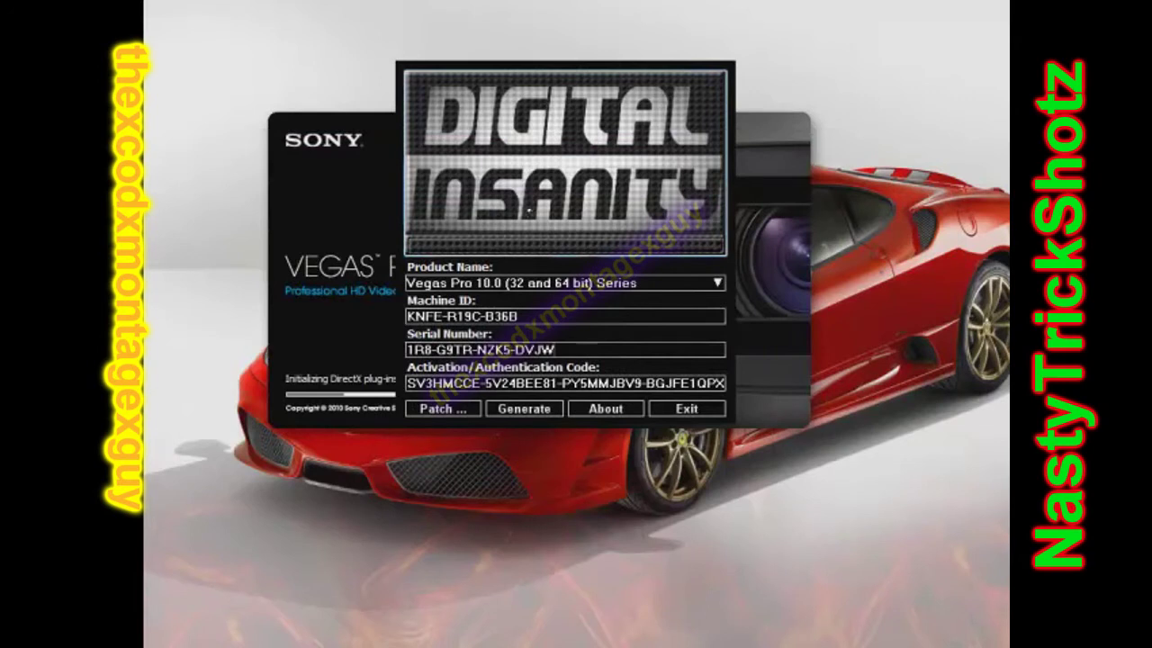
Step: Copy the new serial number from the keygen into Notepad, below the authentication code
drag(555, 349, 407, 349)
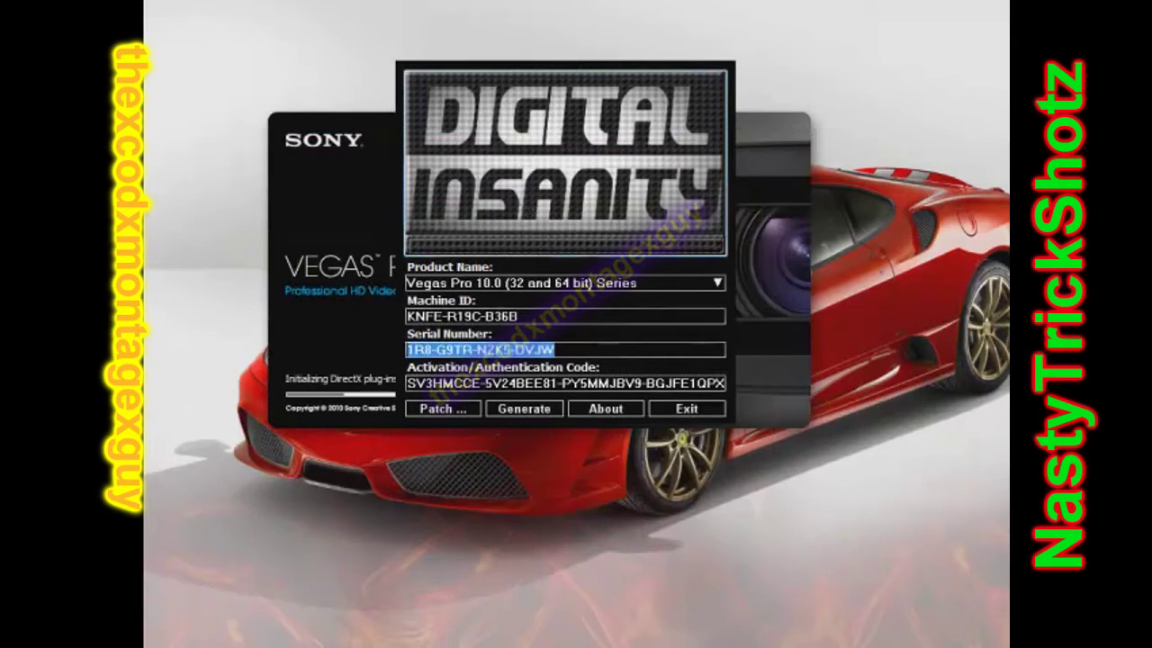
key(alt+Tab)
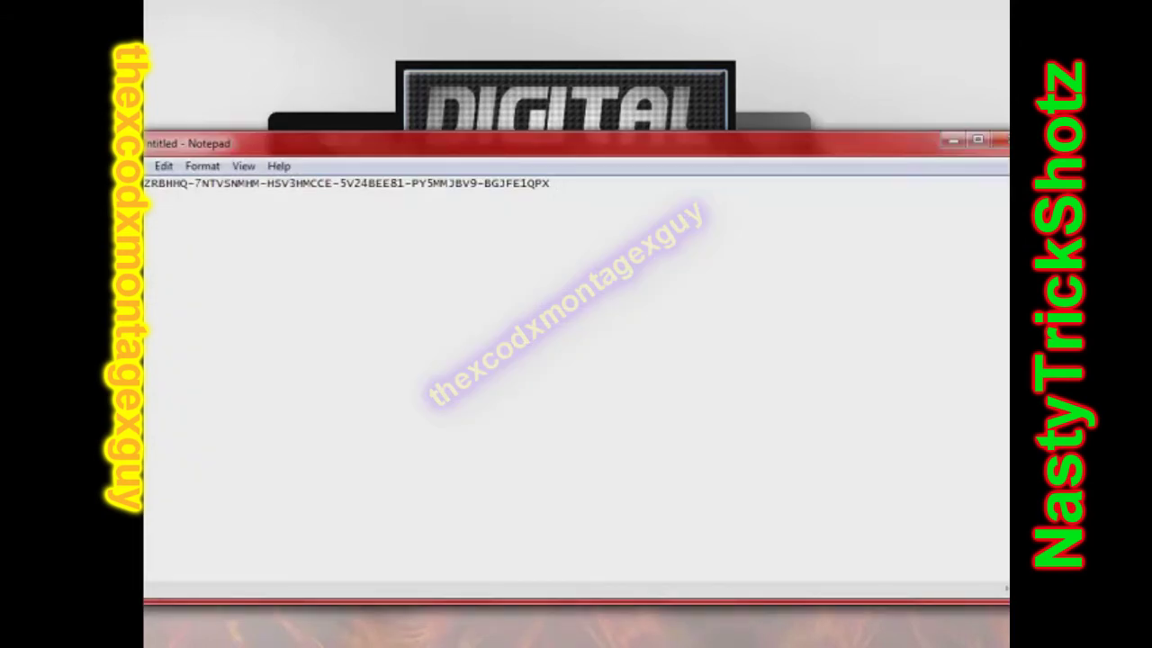
key(ctrl+v)
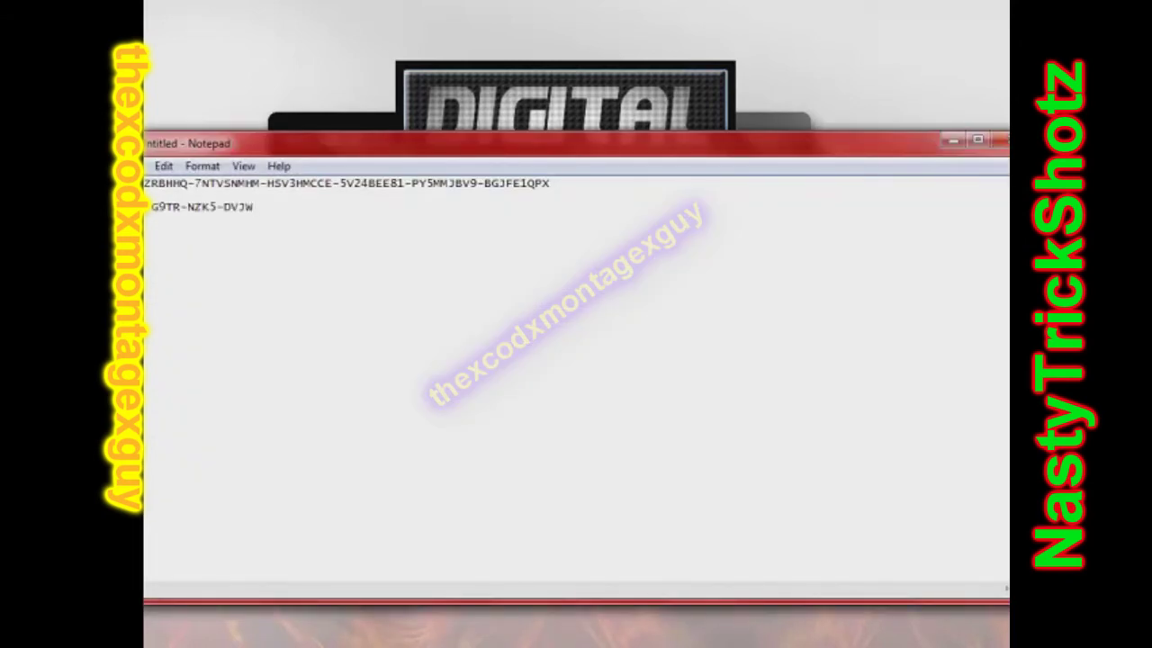
Step: Copy the machine ID from the keygen into Notepad below the serial number, and add a dashed separator line under it
key(alt+Tab)
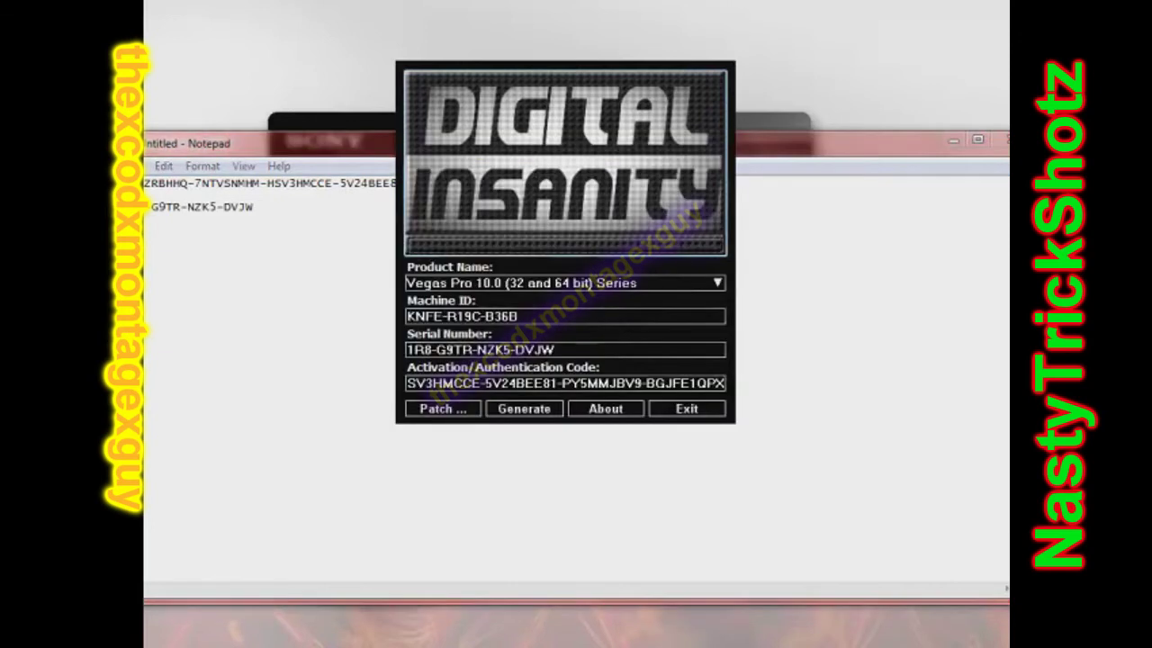
drag(518, 315, 406, 316)
key(ctrl+c)
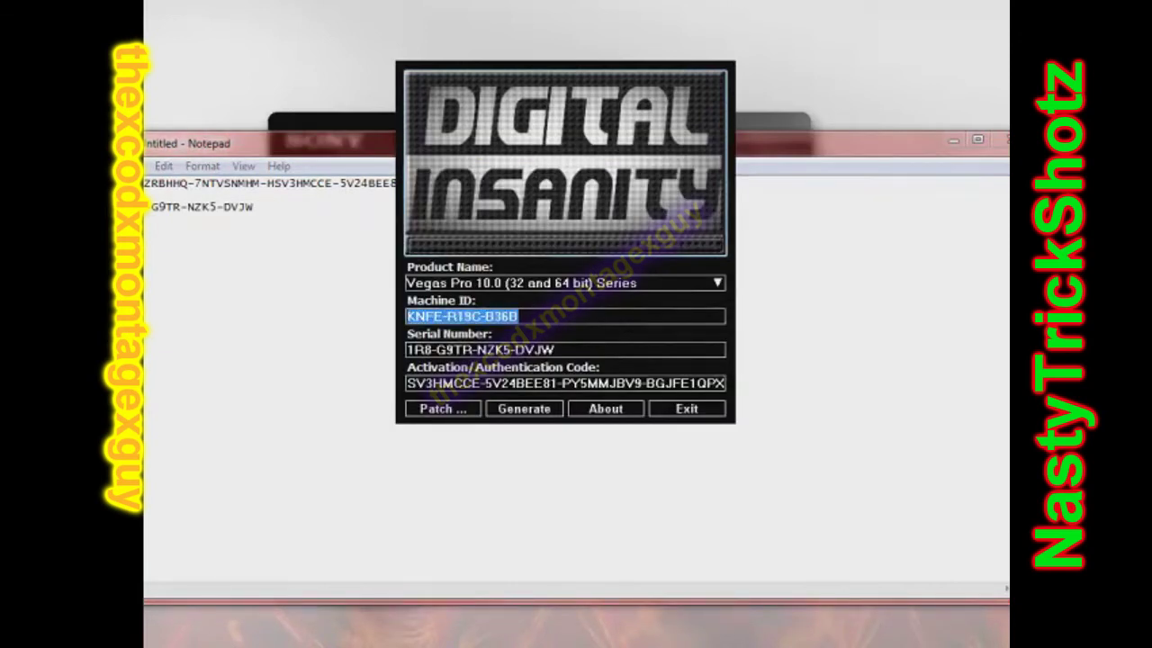
key(alt+Tab)
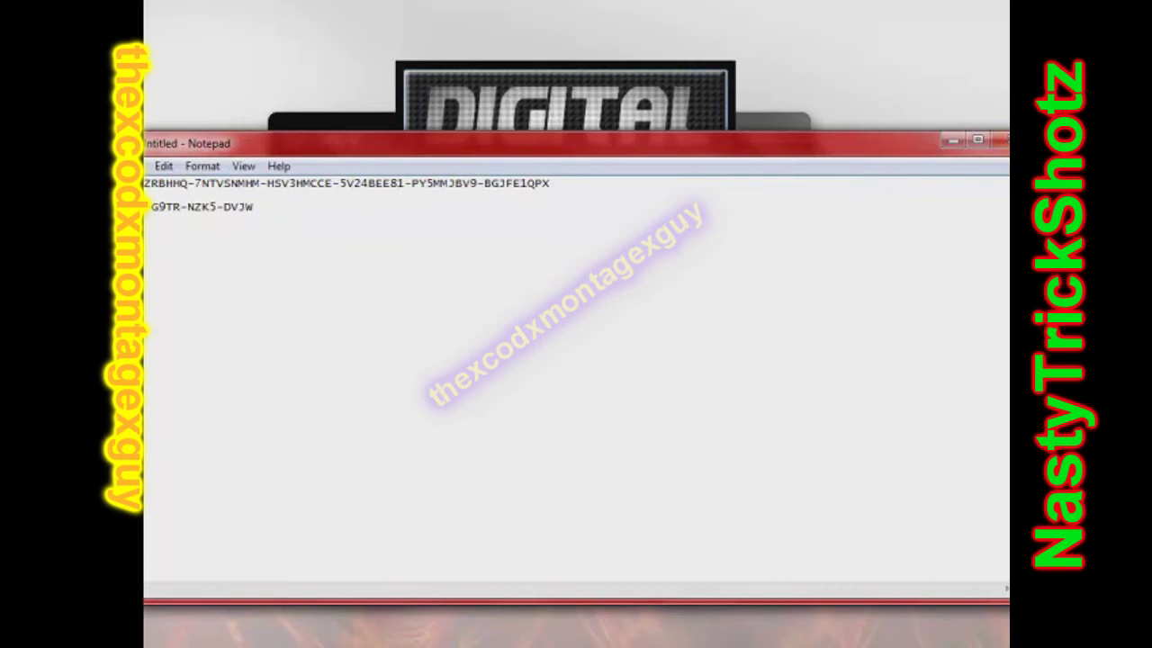
key(ctrl+v)
text(------------------------)
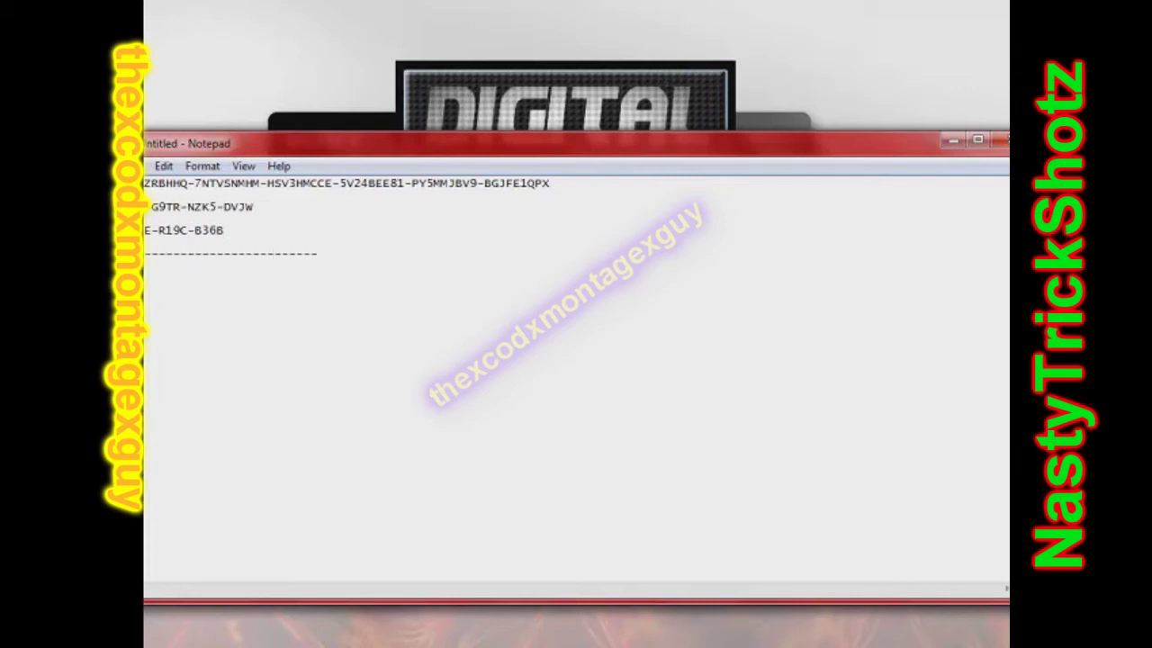
Step: Accept the .veg file association with Vegas Pro 10.0 and generate a new serial number and authentication code in the keygen
key(alt+Tab)
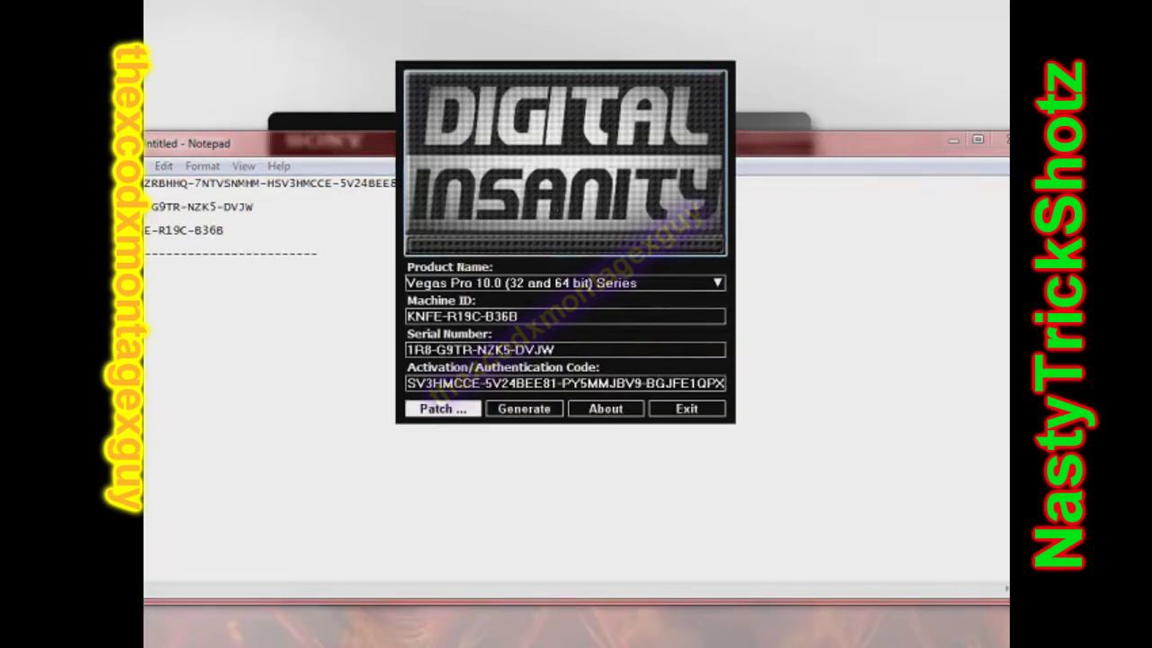
key(Return)
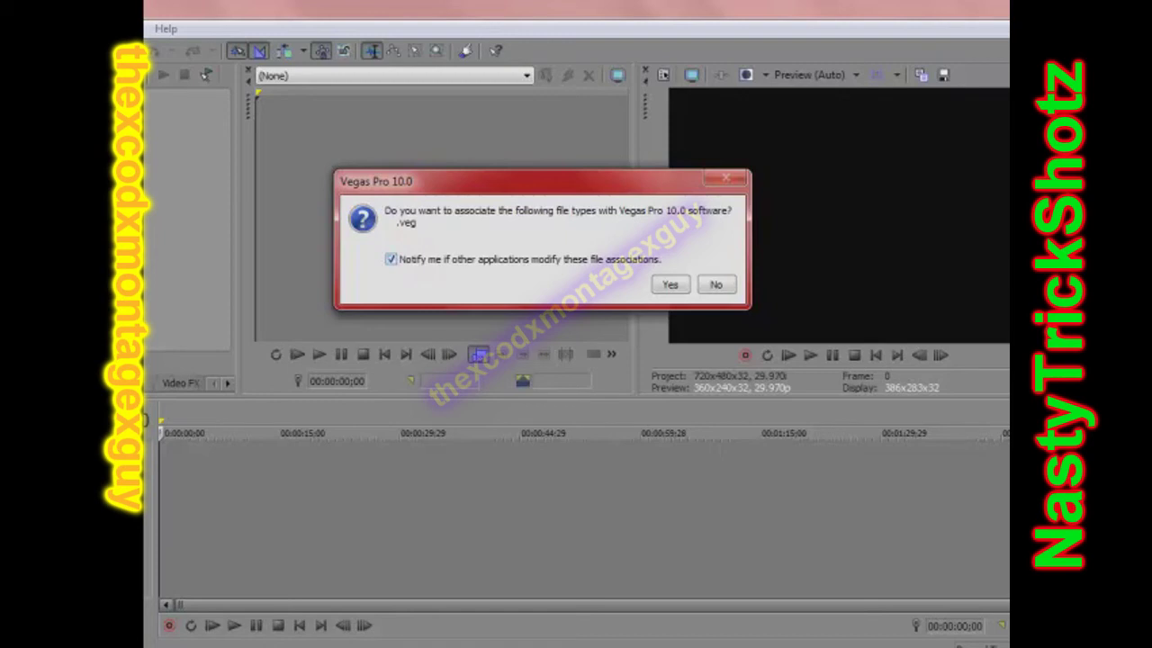
key(Return)
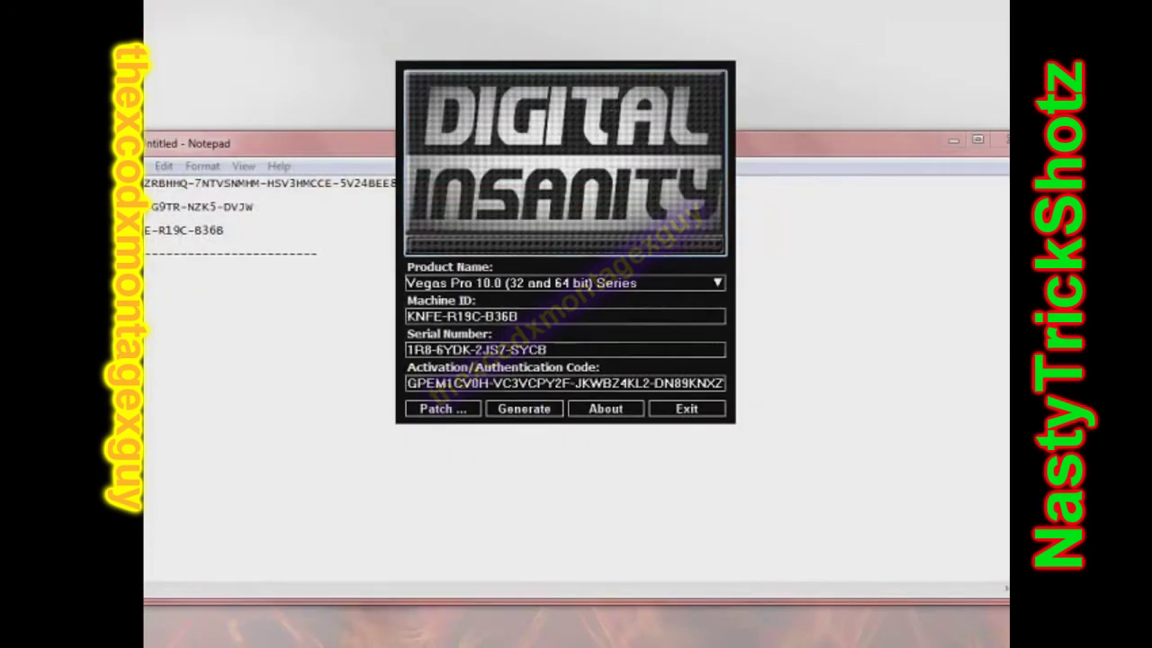
key(Return)
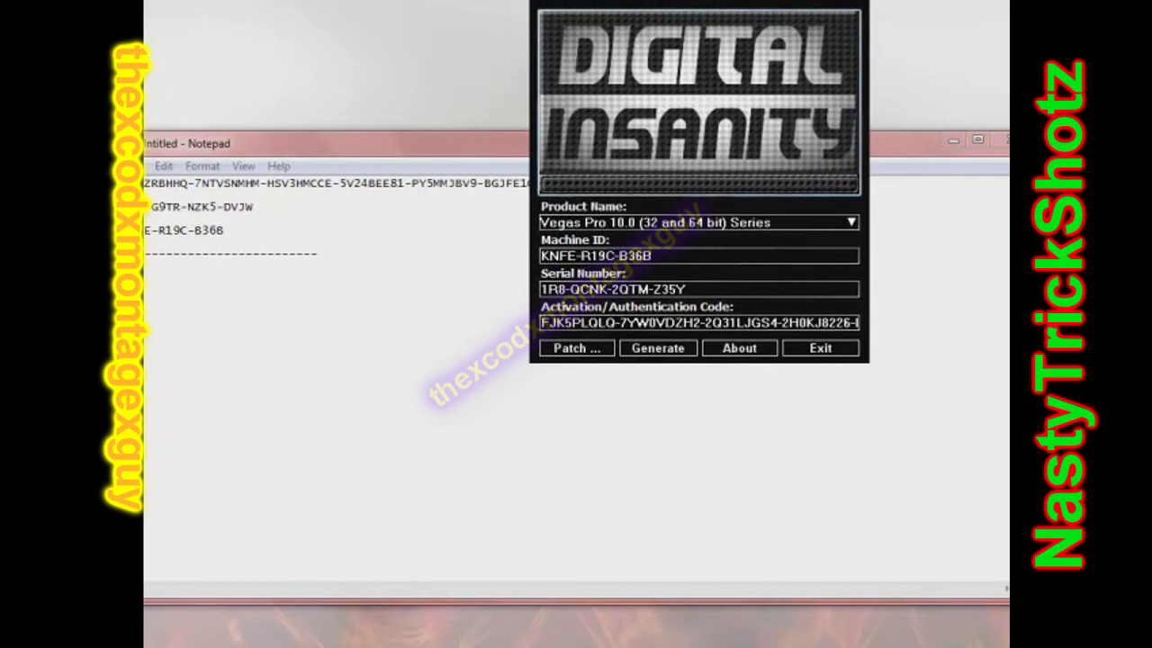
Step: Copy the newly generated activation/authentication code from the keygen into Notepad, below the dashed separator line
drag(541, 322, 858, 322)
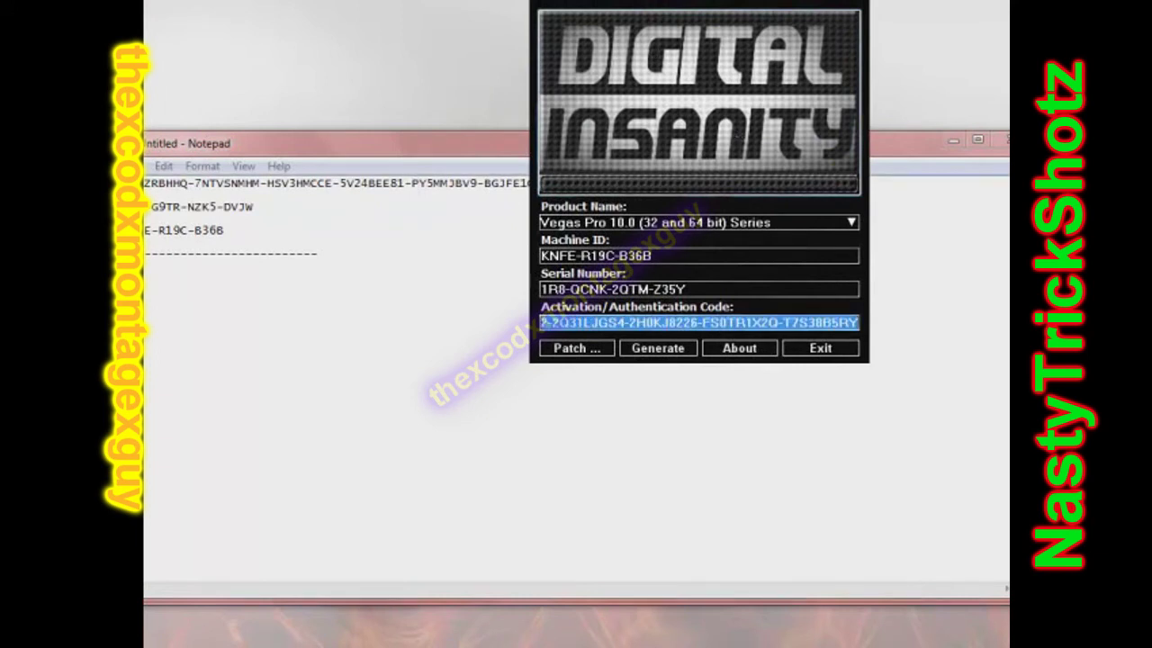
key(alt+Tab)
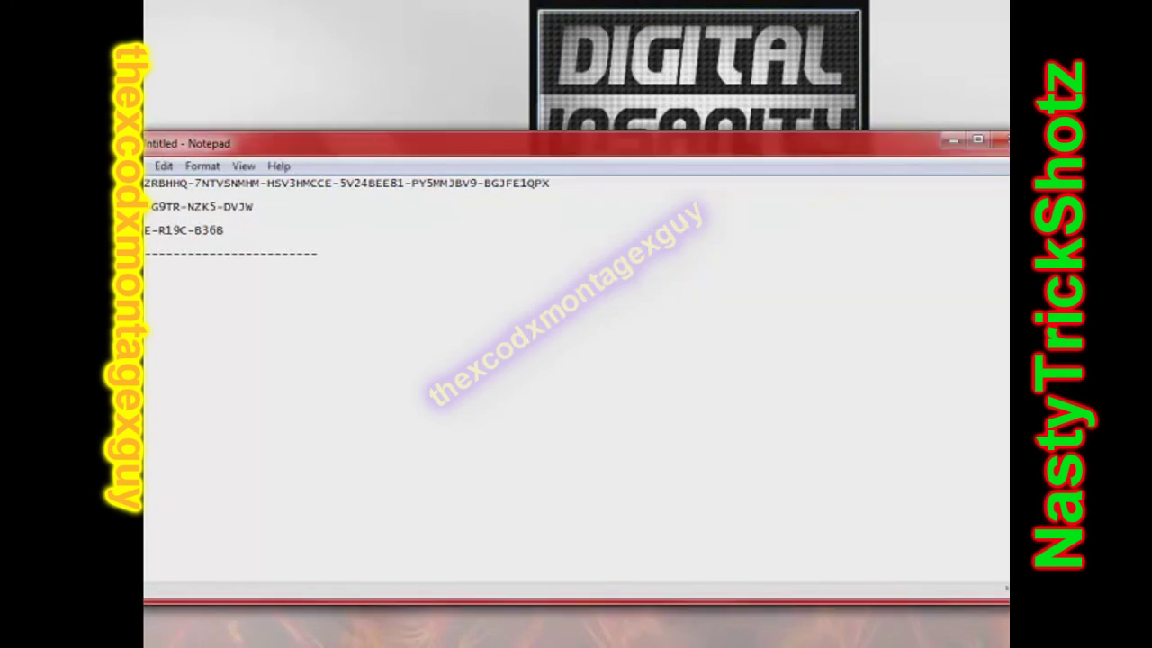
key(ctrl+v)
Step: Copy the matching serial number from the keygen onto a new line under the second authentication code in Notepad
key(alt+Tab)
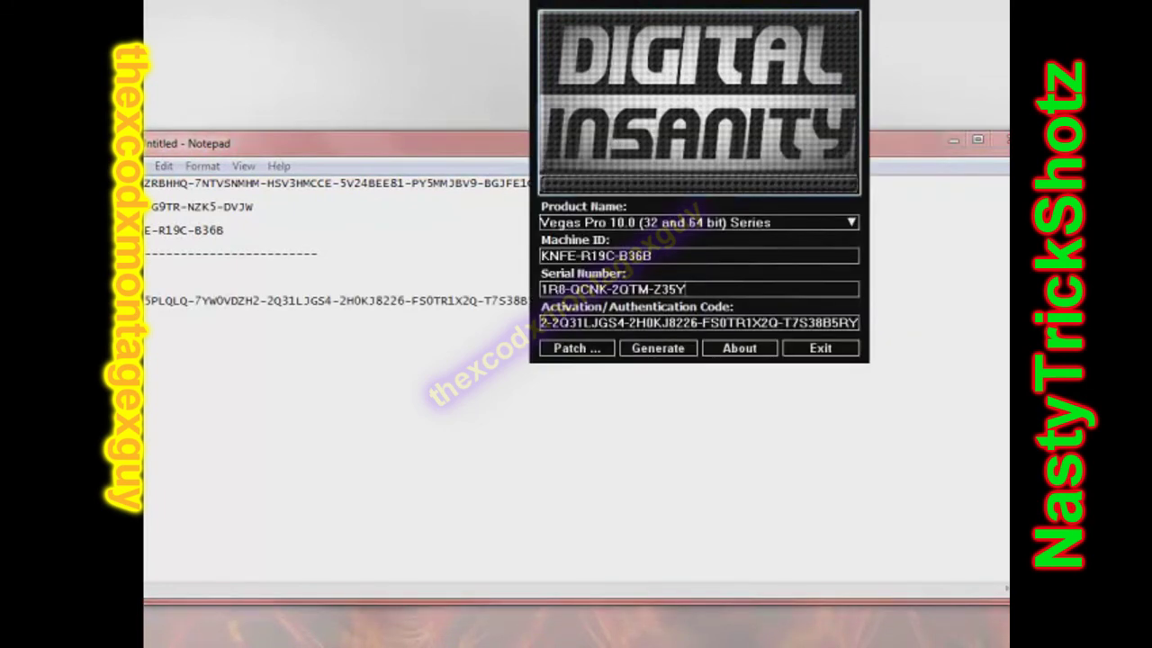
drag(685, 288, 540, 289)
key(ctrl+c)
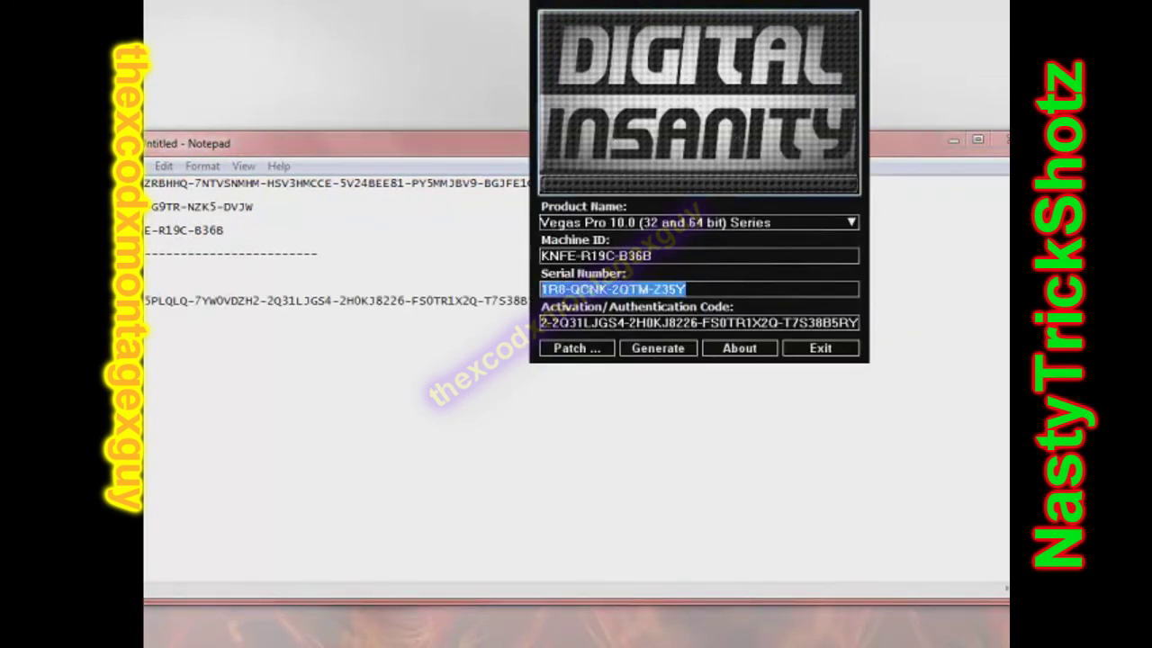
key(alt+Tab)
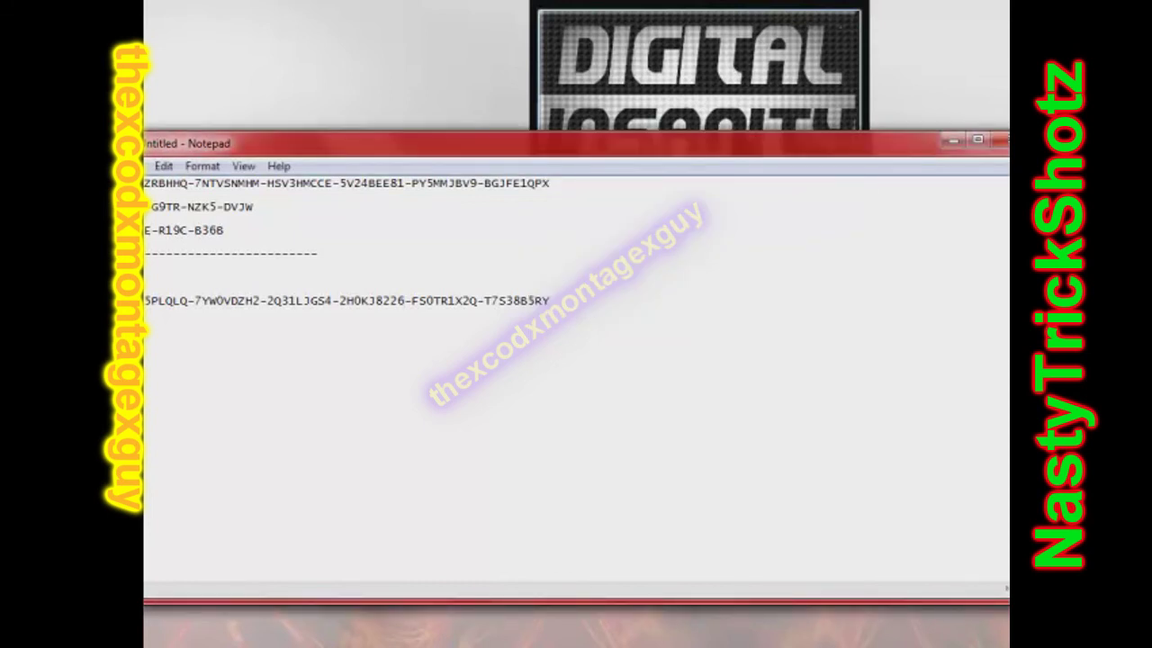
click(548, 300)
key(Return)
key(ctrl+v)
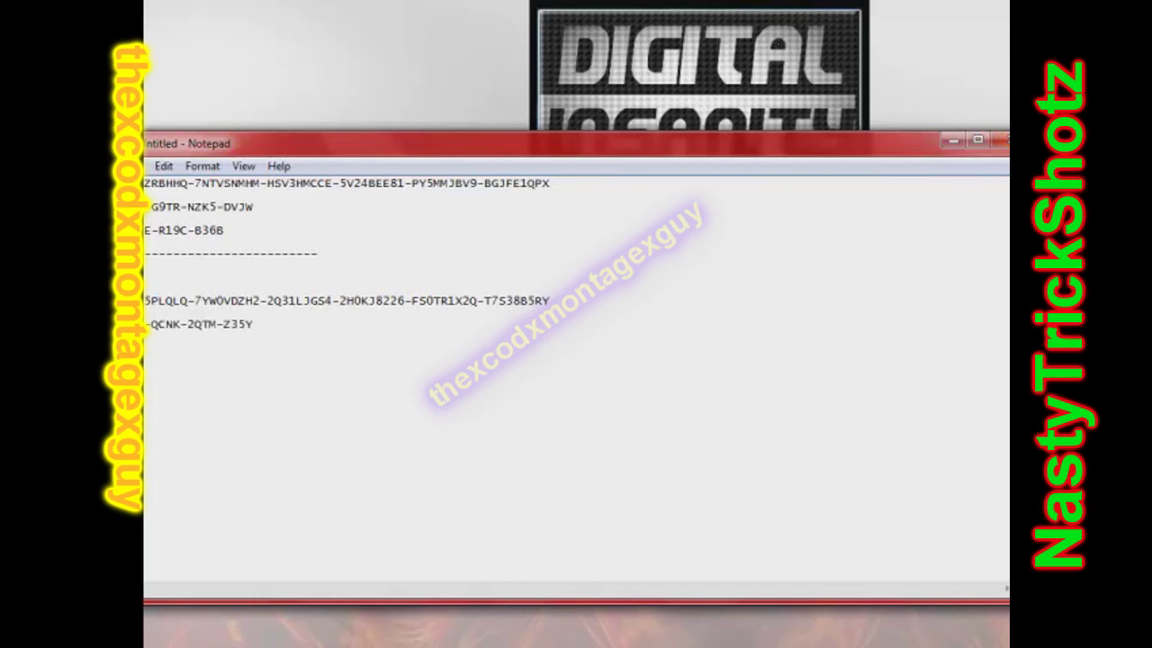
Step: Generate another serial number and authentication code in the keygen and select the authentication code
key(alt+Tab)
click(658, 348)
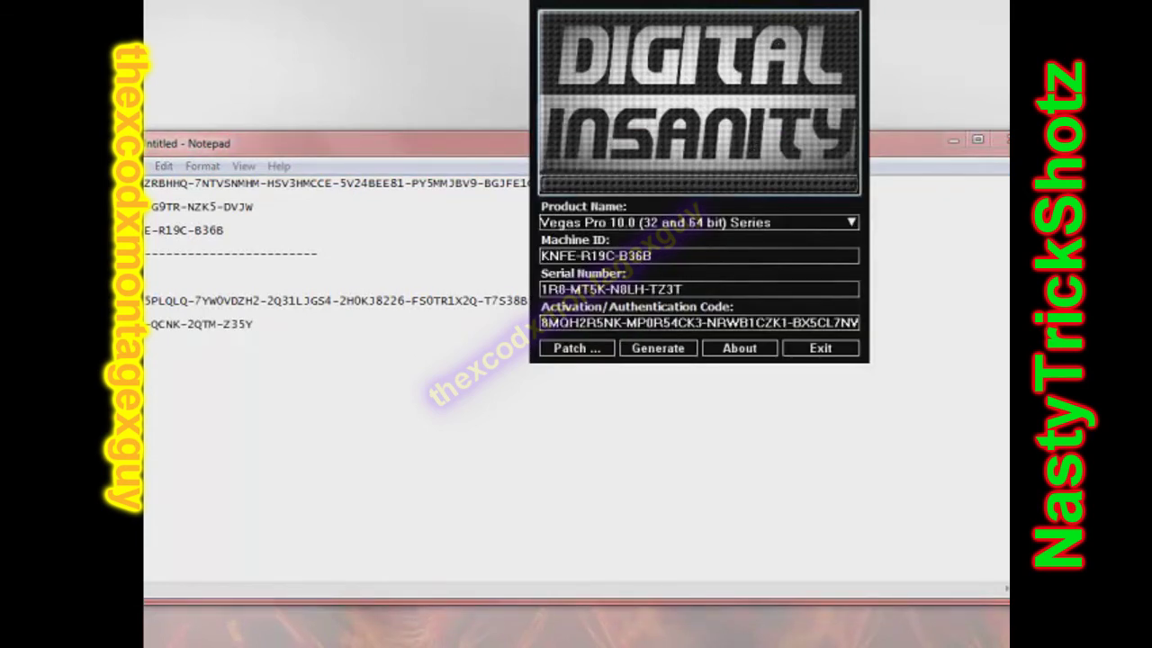
drag(541, 322, 862, 322)
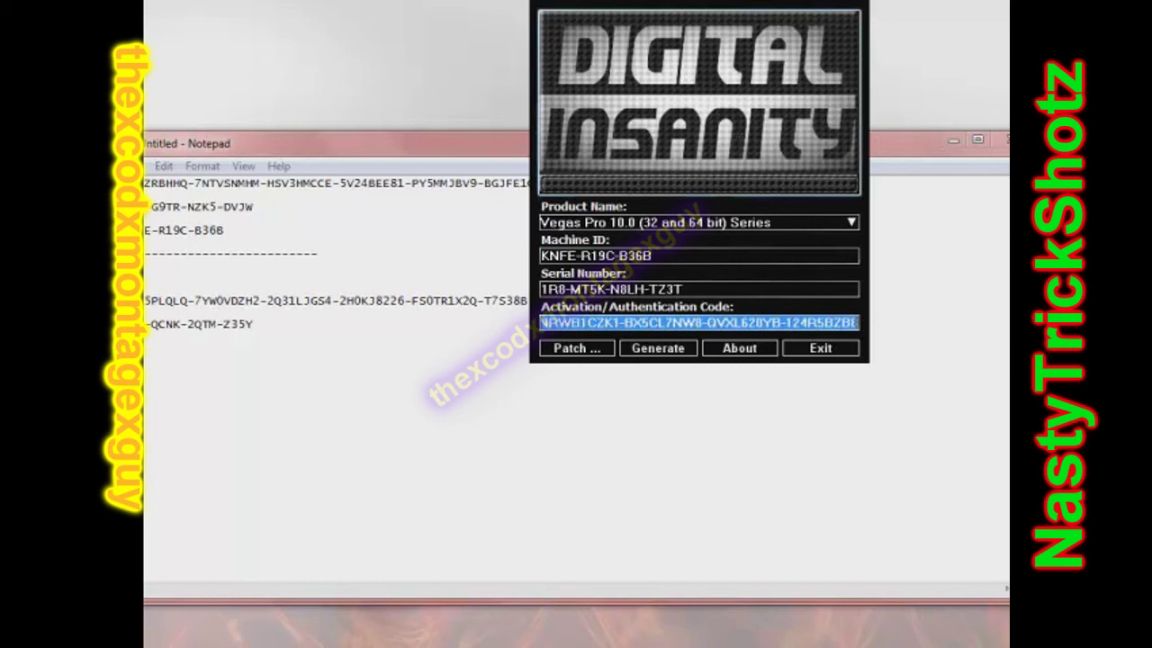
drag(859, 322, 538, 322)
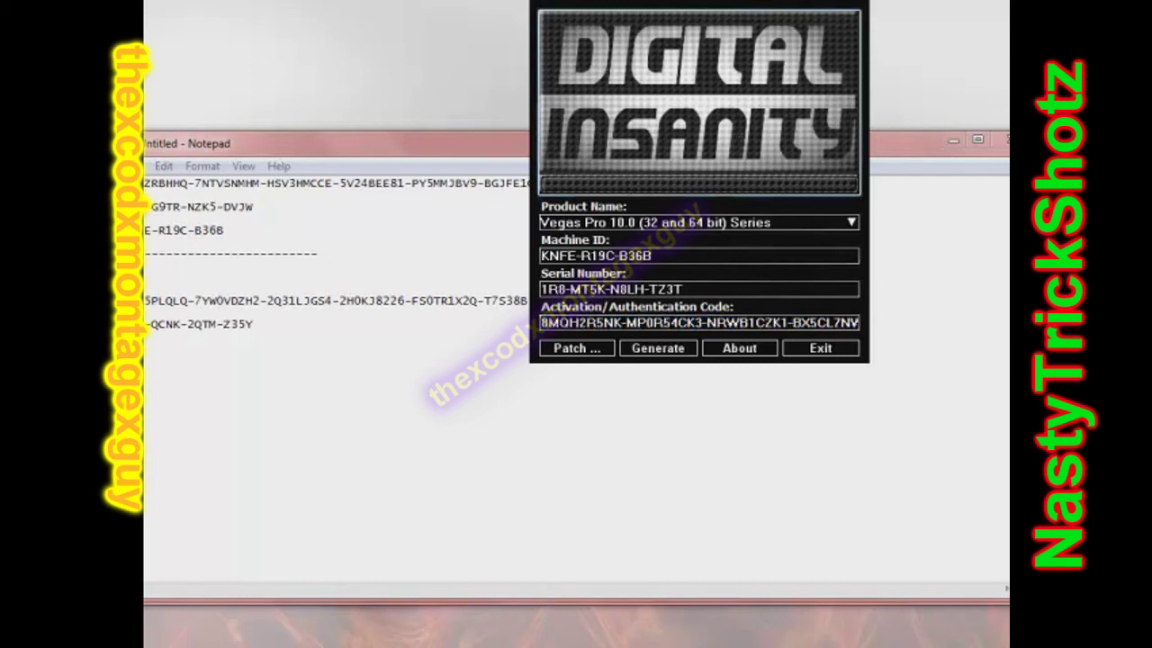
drag(788, 322, 859, 322)
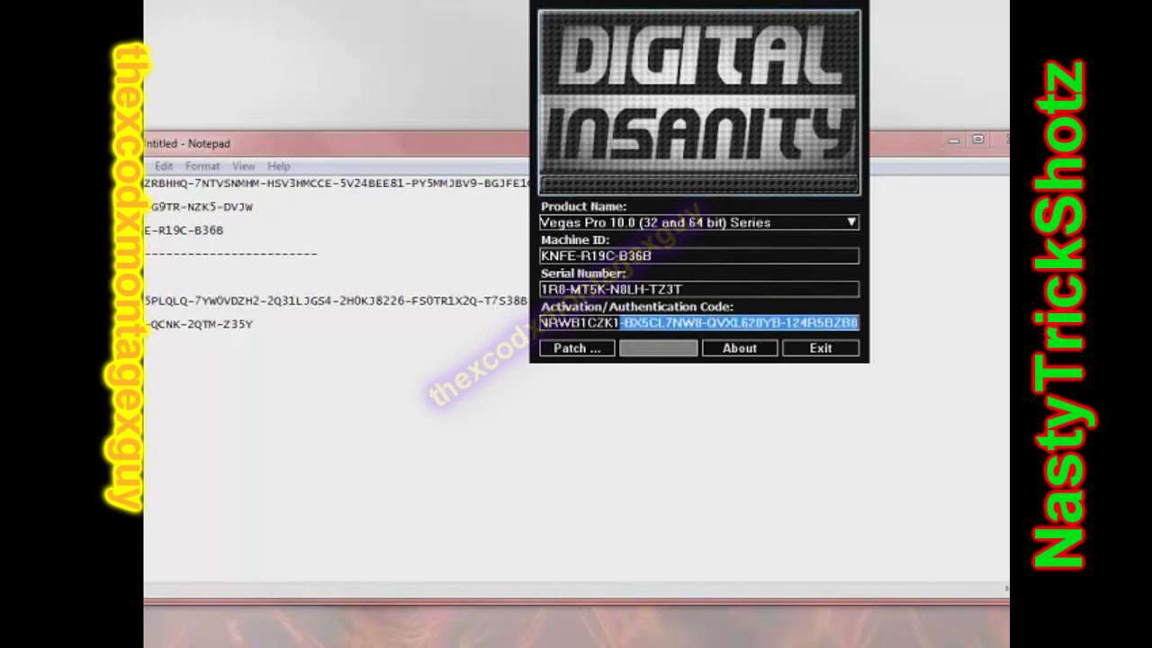
Step: Regenerate the serial number and authentication code for Vegas Pro 10.0 and reposition the keygen window over Notepad
click(657, 348)
key(Return)
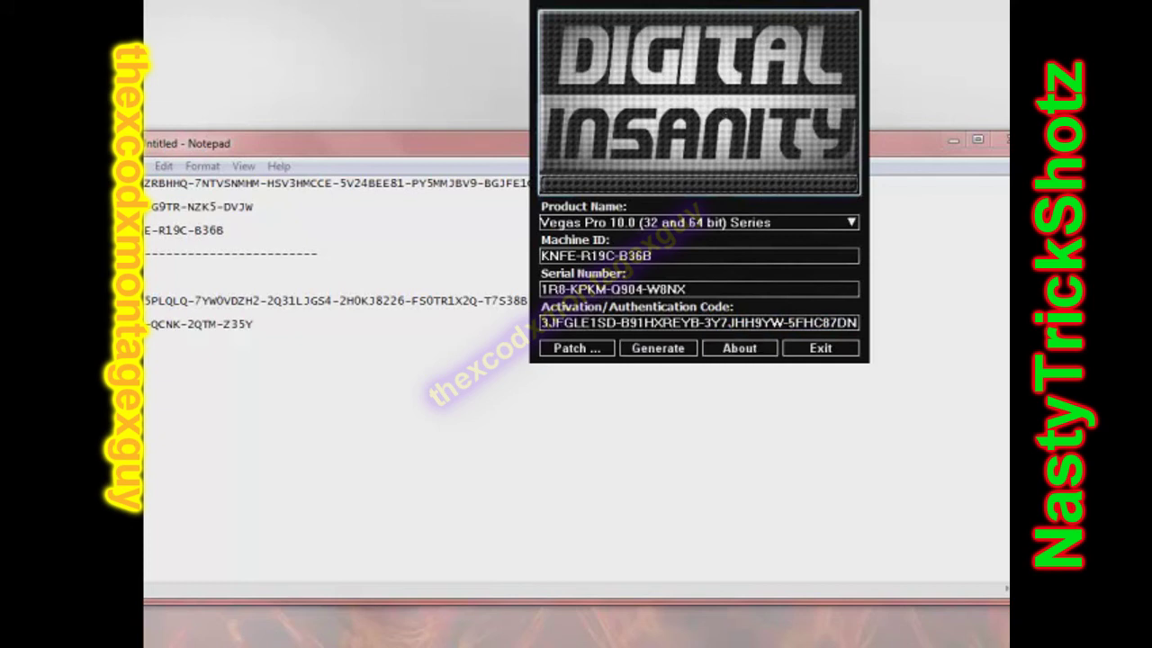
drag(782, 322, 859, 322)
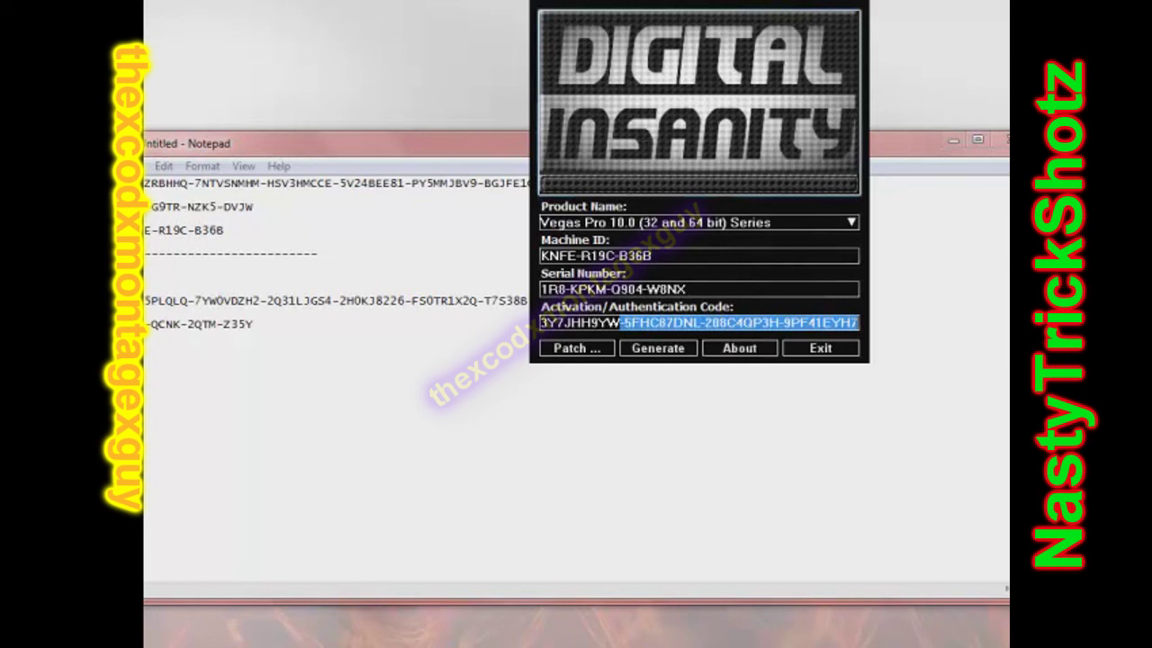
click(657, 348)
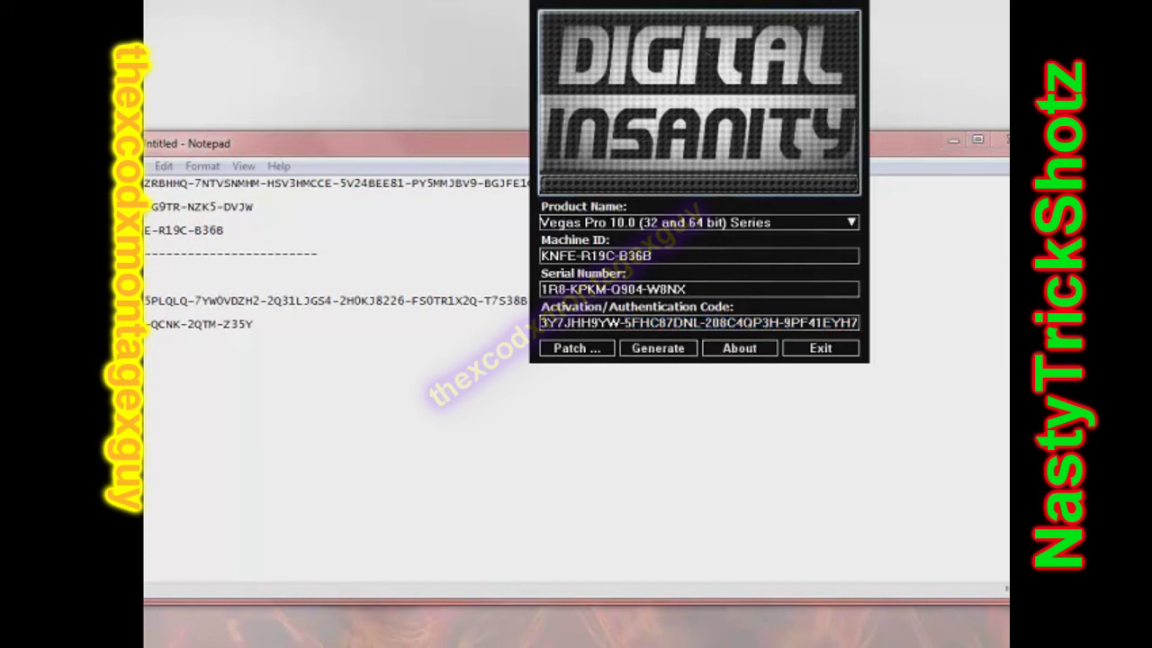
drag(602, 90, 558, 168)
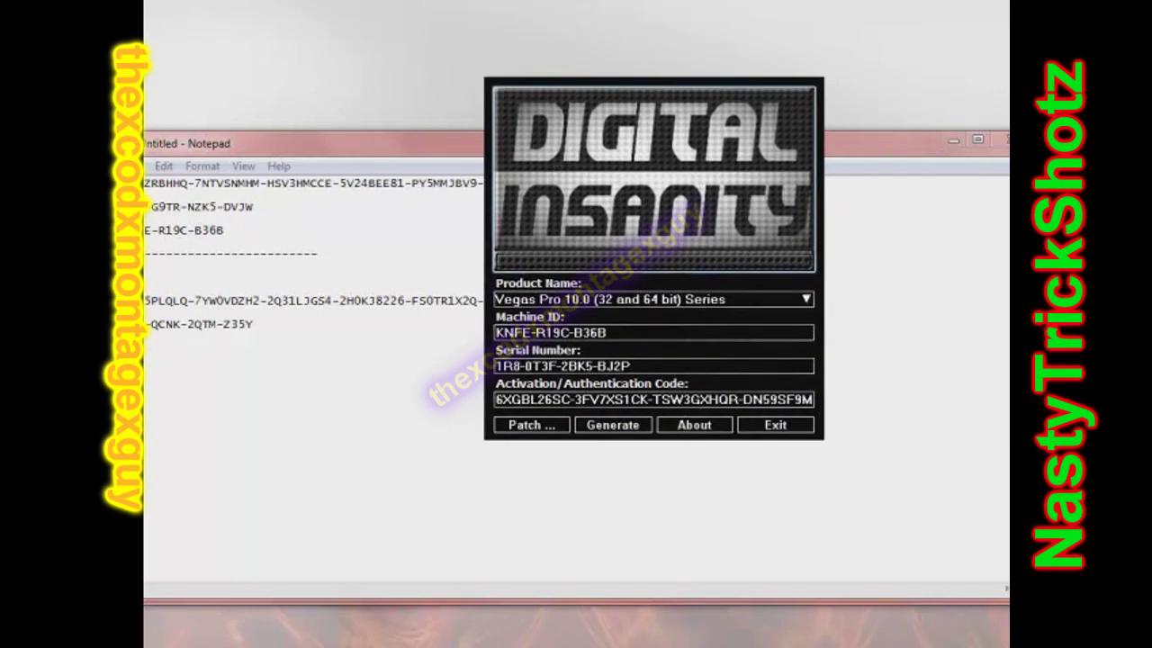